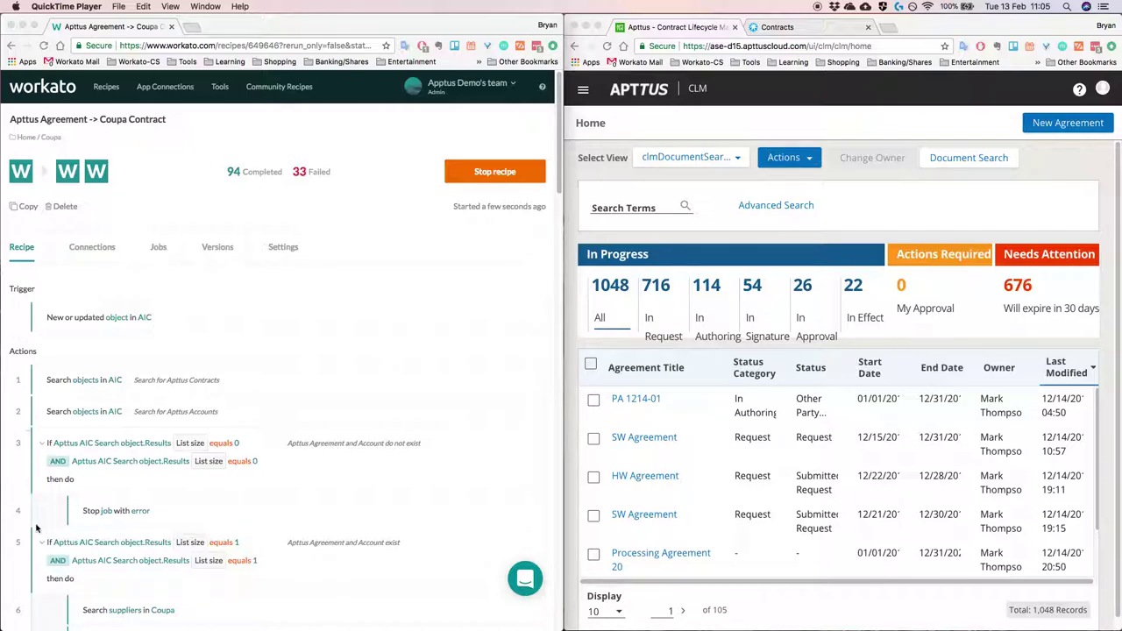
Step: Review the trigger, searches, conditions and create or update actions of the Apptus Agreement -> Coupa Contract recipe
scroll(413, 531, "down", 15)
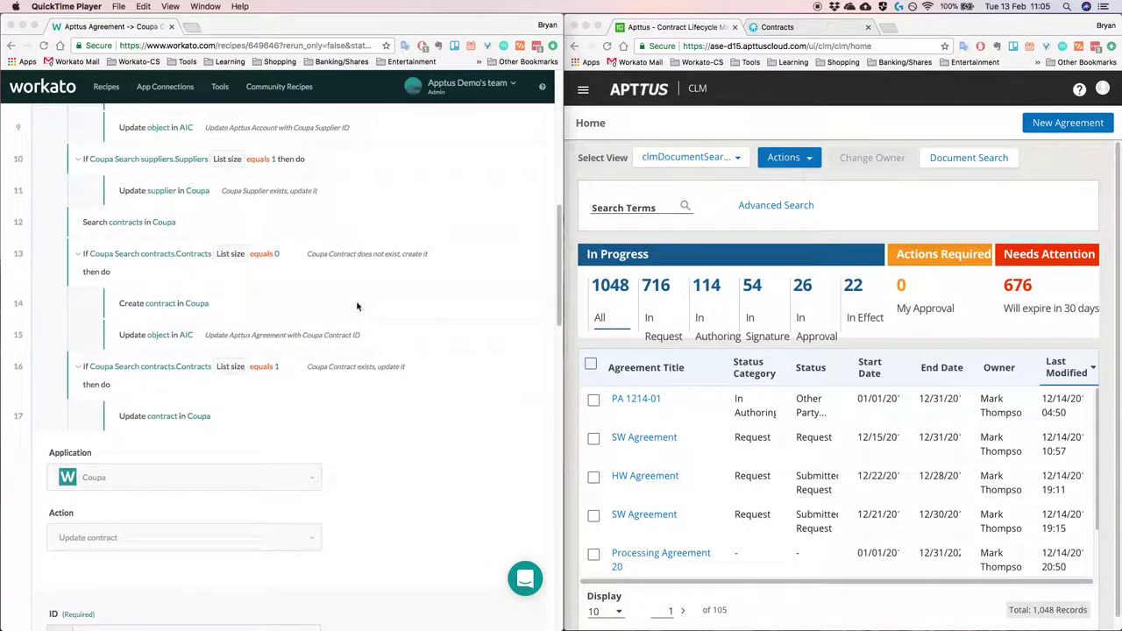
left_click(357, 306)
scroll(401, 263, "up", 15)
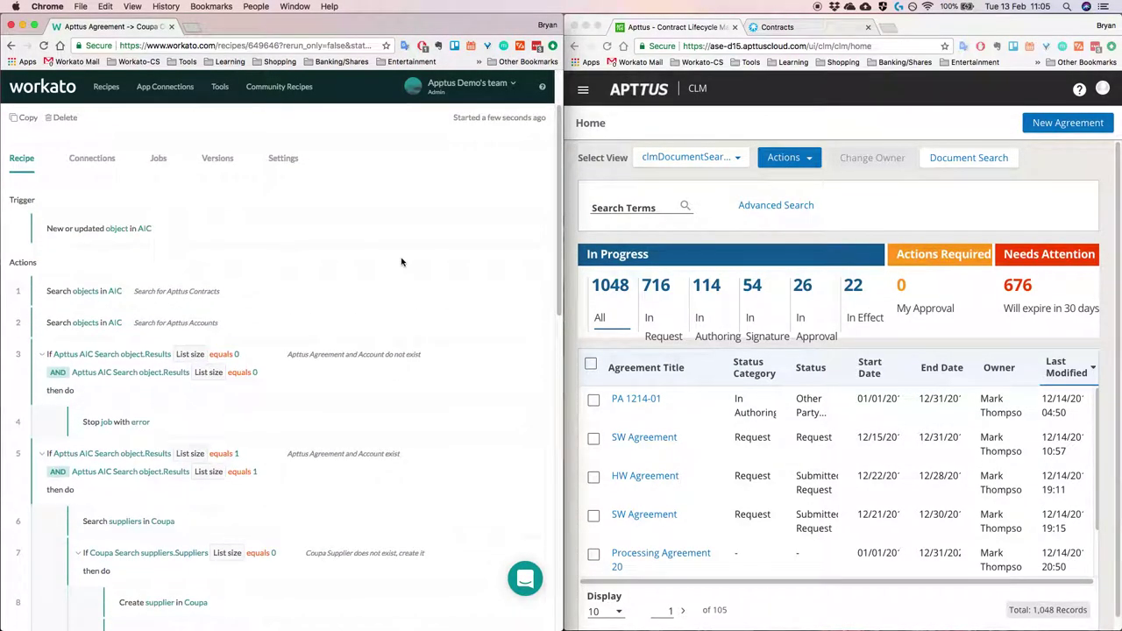
scroll(423, 242, "up", 3)
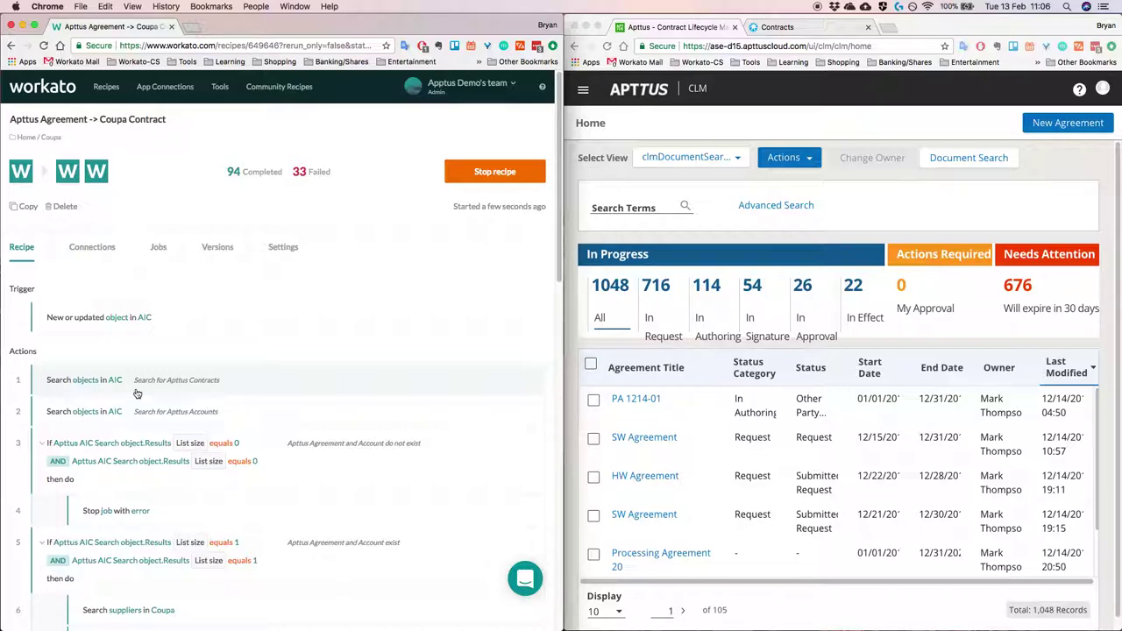
scroll(166, 285, "down", 2)
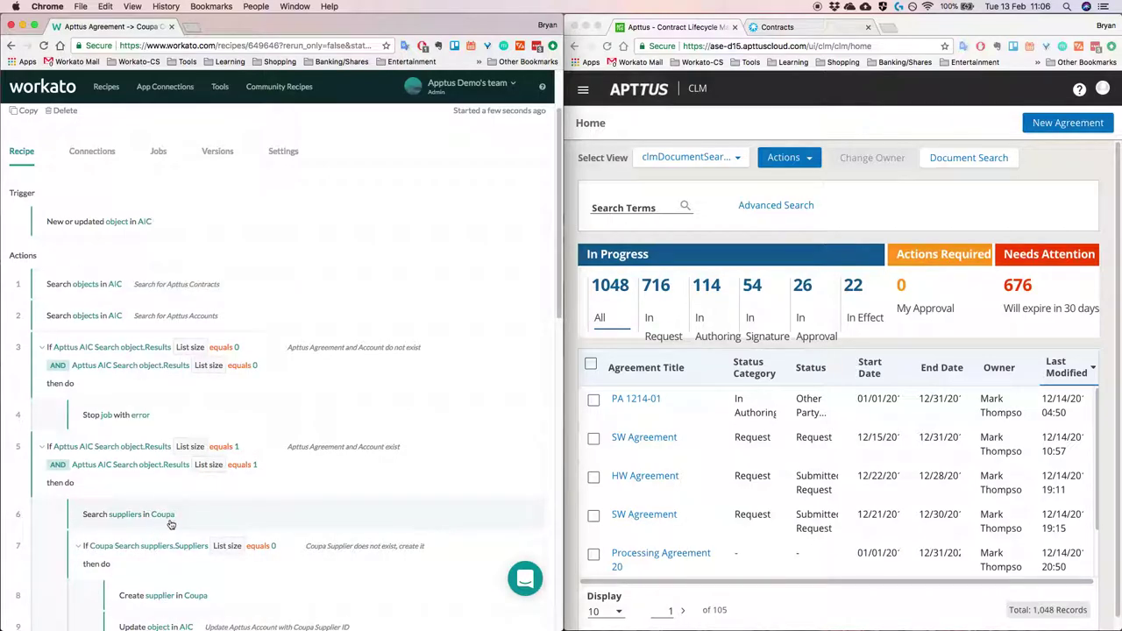
scroll(334, 452, "down", 3)
scroll(334, 452, "up", 5)
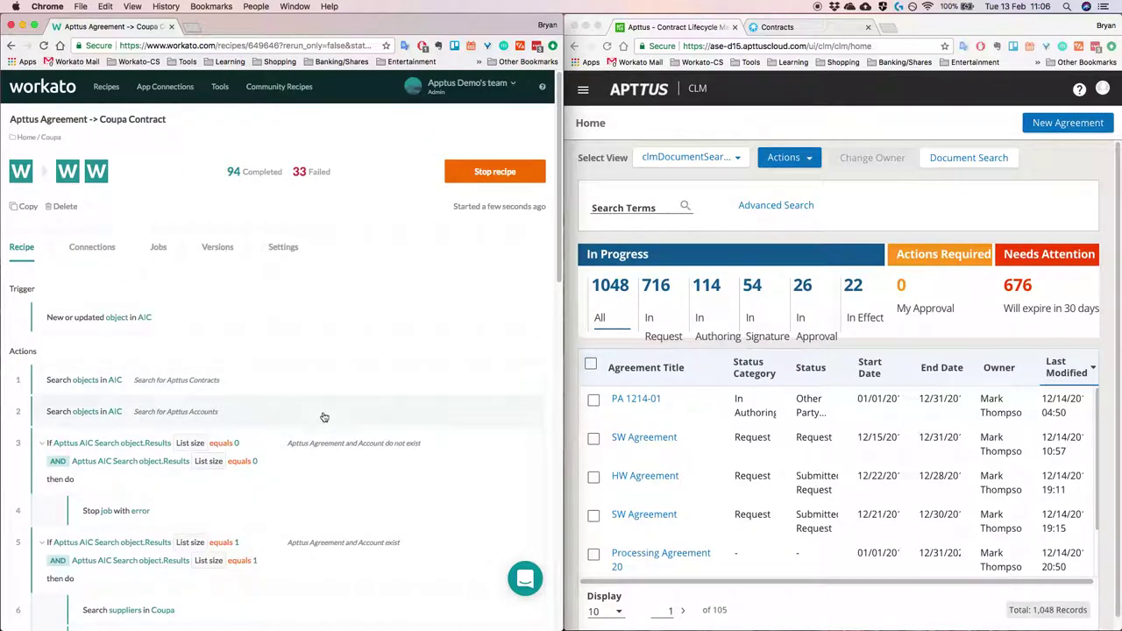
scroll(429, 270, "down", 1)
scroll(430, 270, "up", 1)
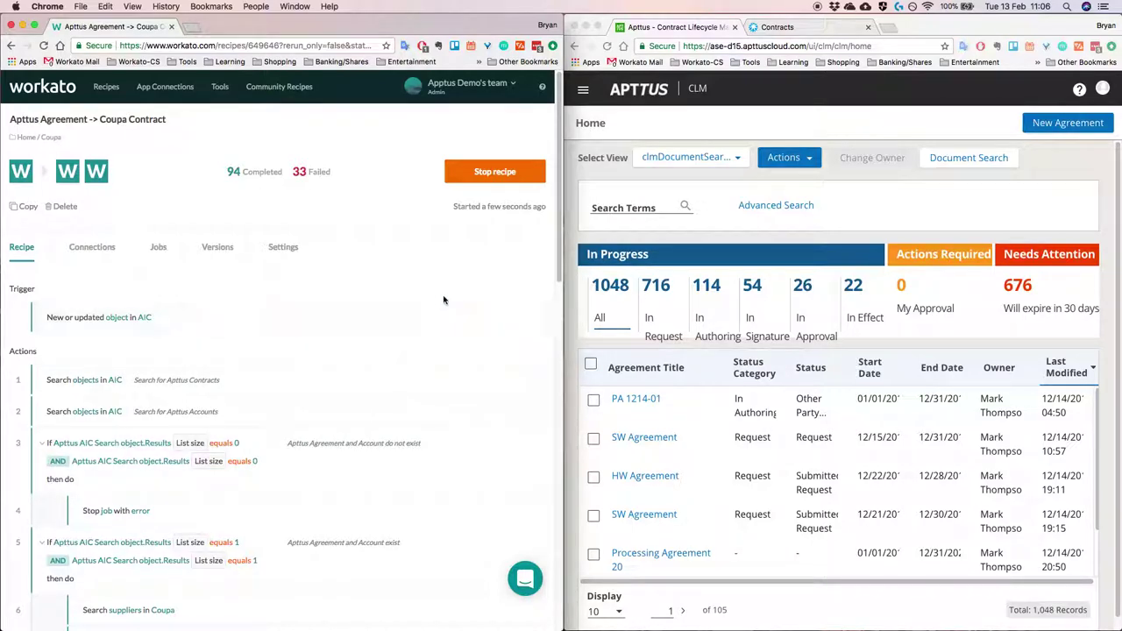
Step: Start a new agreement in Apptus CLM with the EPSS (Engineering, Procurement and Si...) record type
left_click(692, 28)
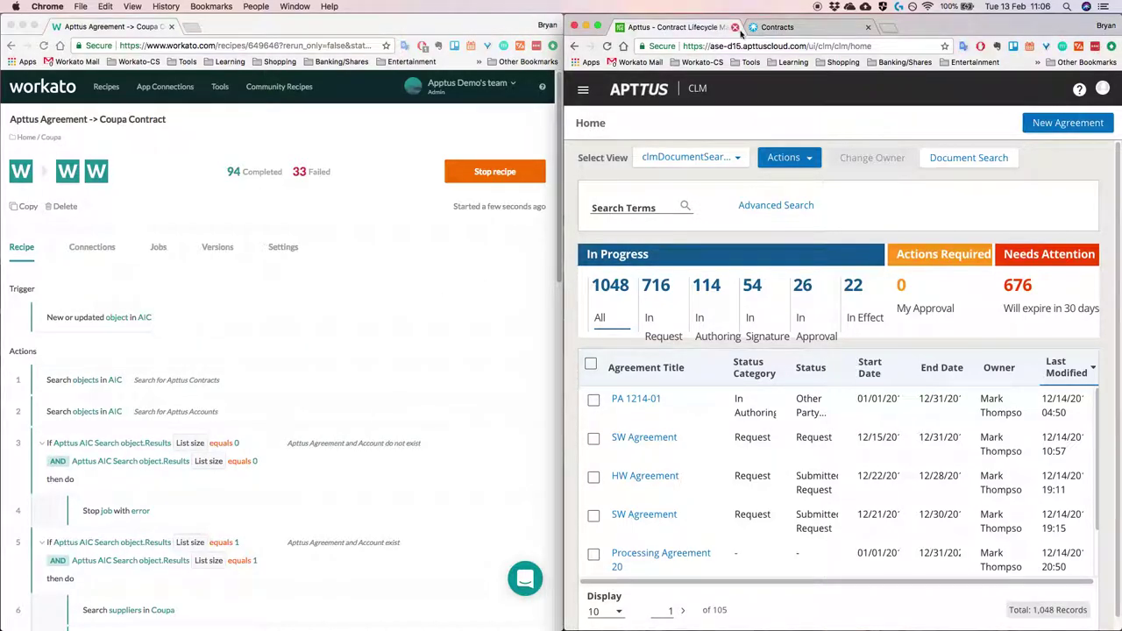
left_click(1036, 124)
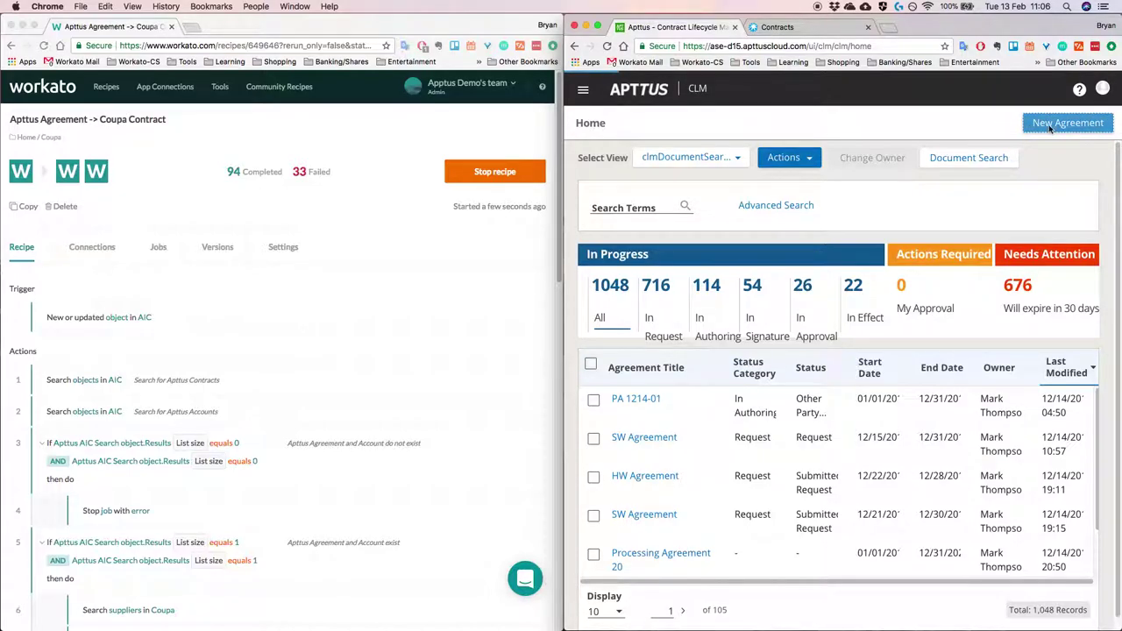
left_click(921, 352)
left_click(851, 378)
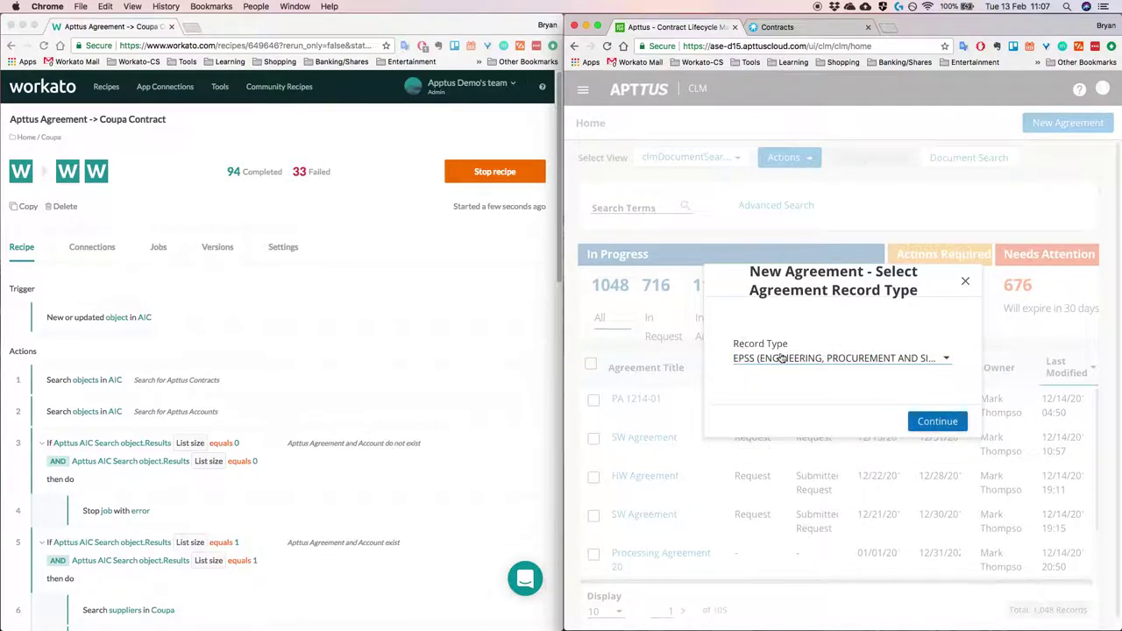
left_click(936, 421)
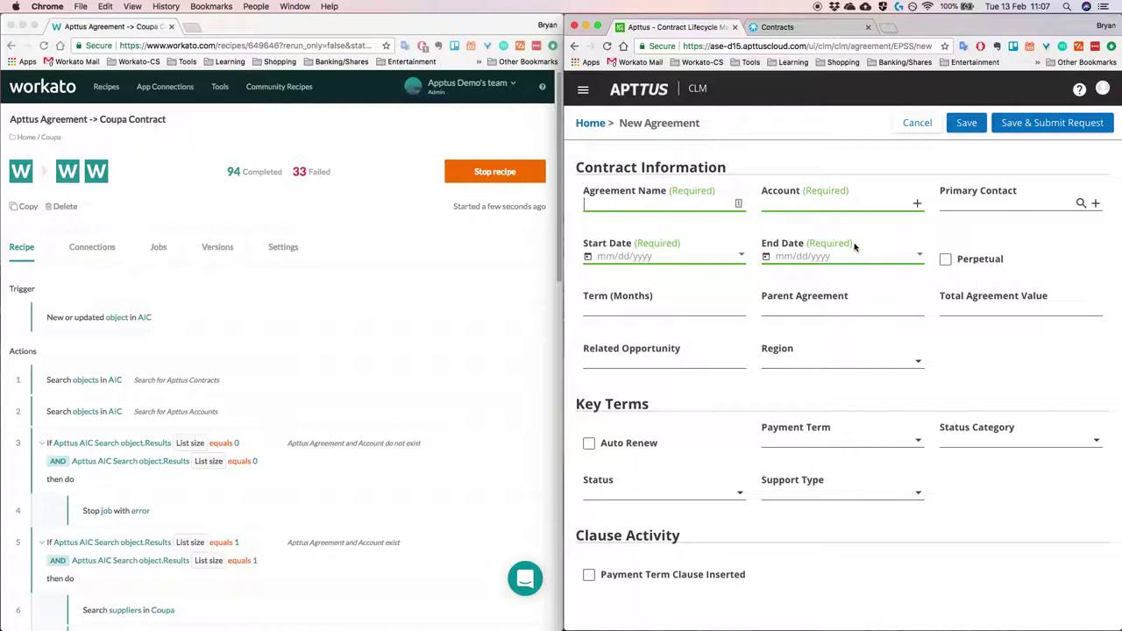
Step: Name the agreement "A New Workato Test Agreement" and choose ABC Corporation as its account
type("A Workato")
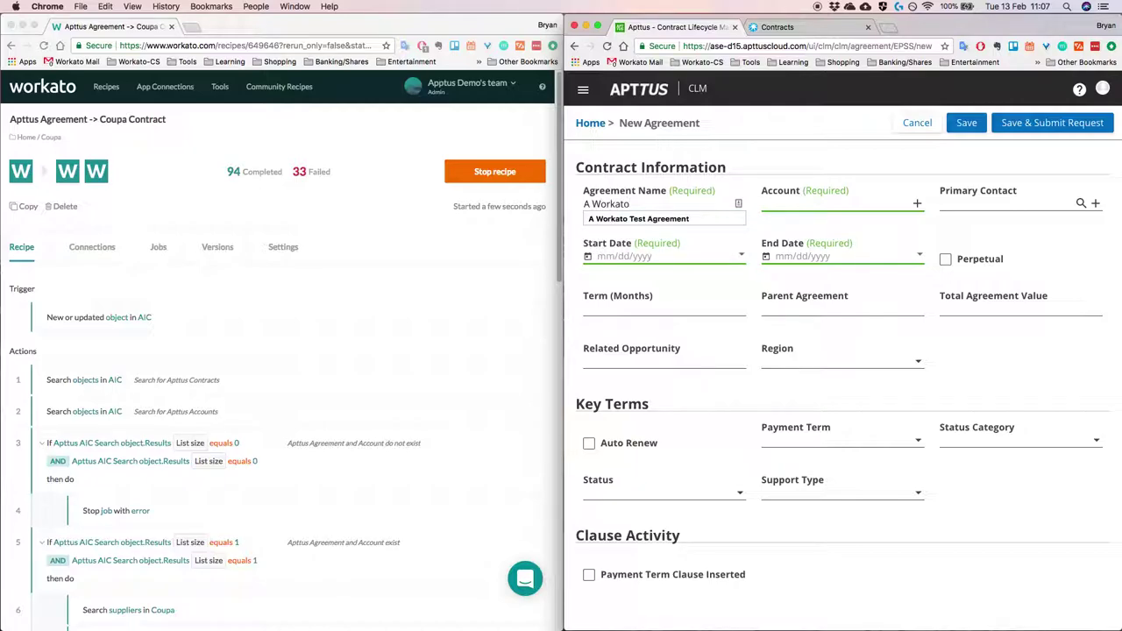
key("BackSpace")
key("BackSpace")
type("New Workato Test Agreement")
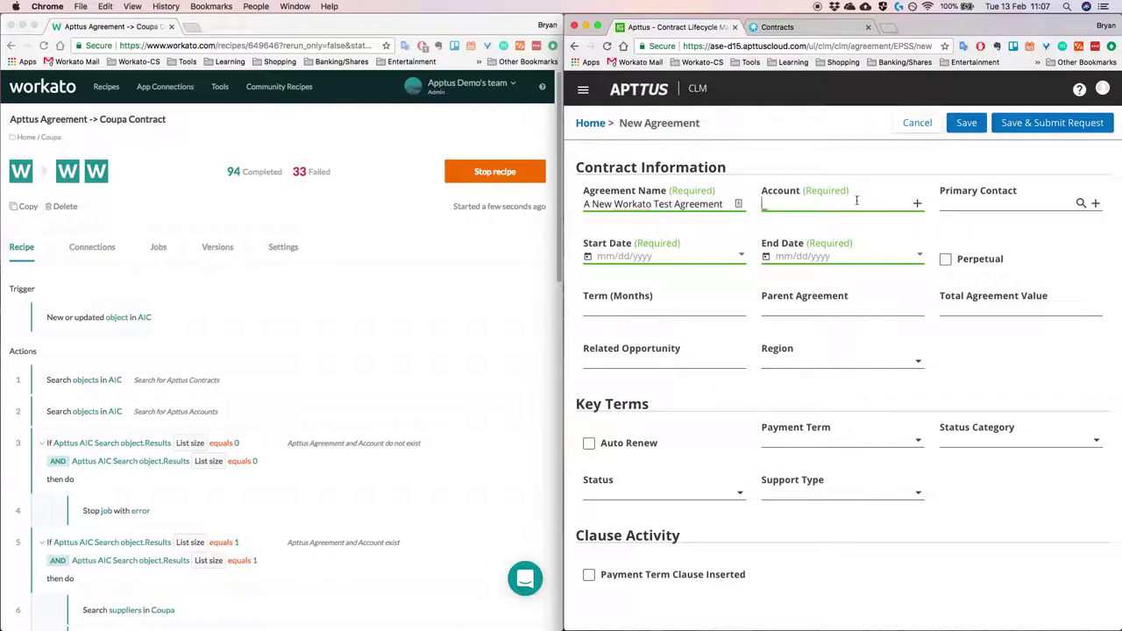
scroll(834, 298, "down", 1)
scroll(835, 300, "up", 1)
scroll(829, 322, "down", 1)
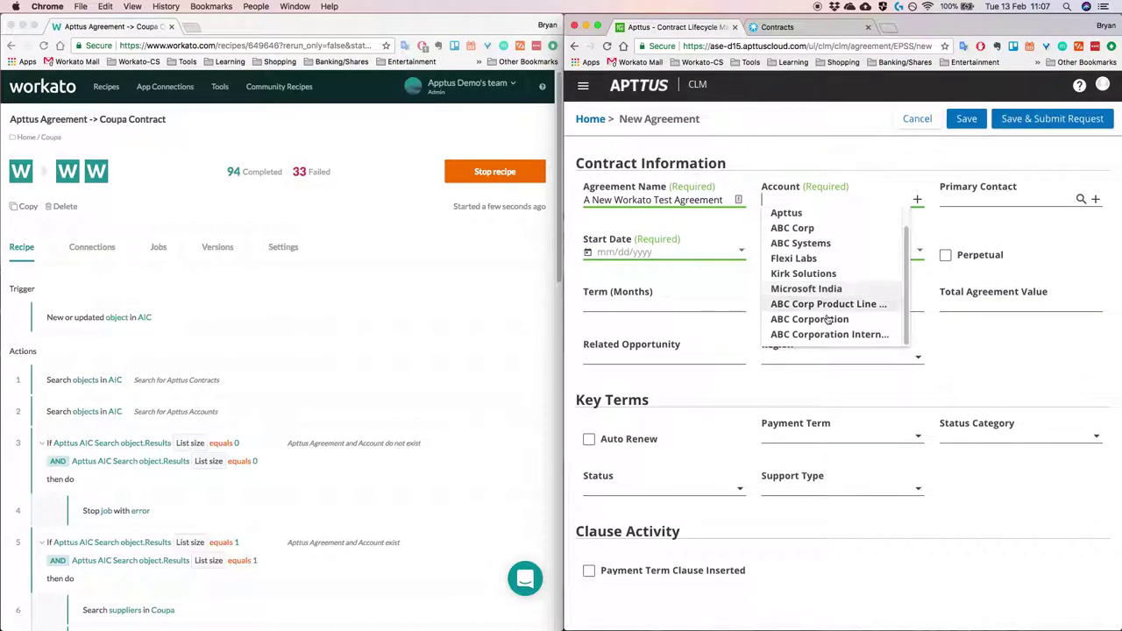
left_click(828, 321)
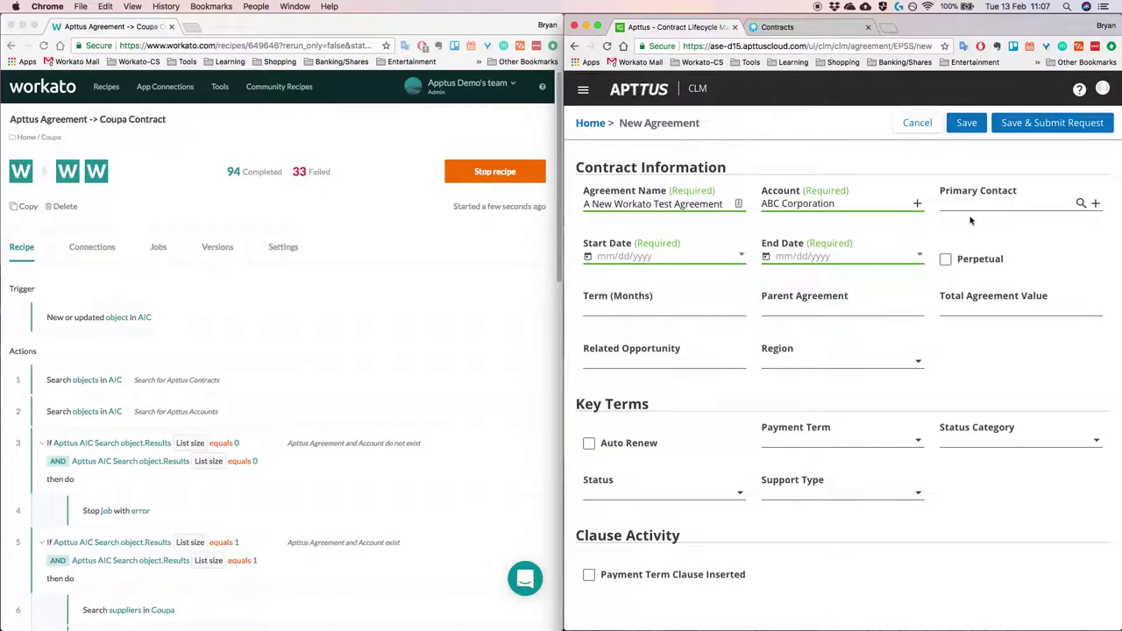
Step: Set the start date to 02/28/2018 and the end date to 03/28/2018, and save and submit the agreement request
left_click(681, 261)
left_click(742, 256)
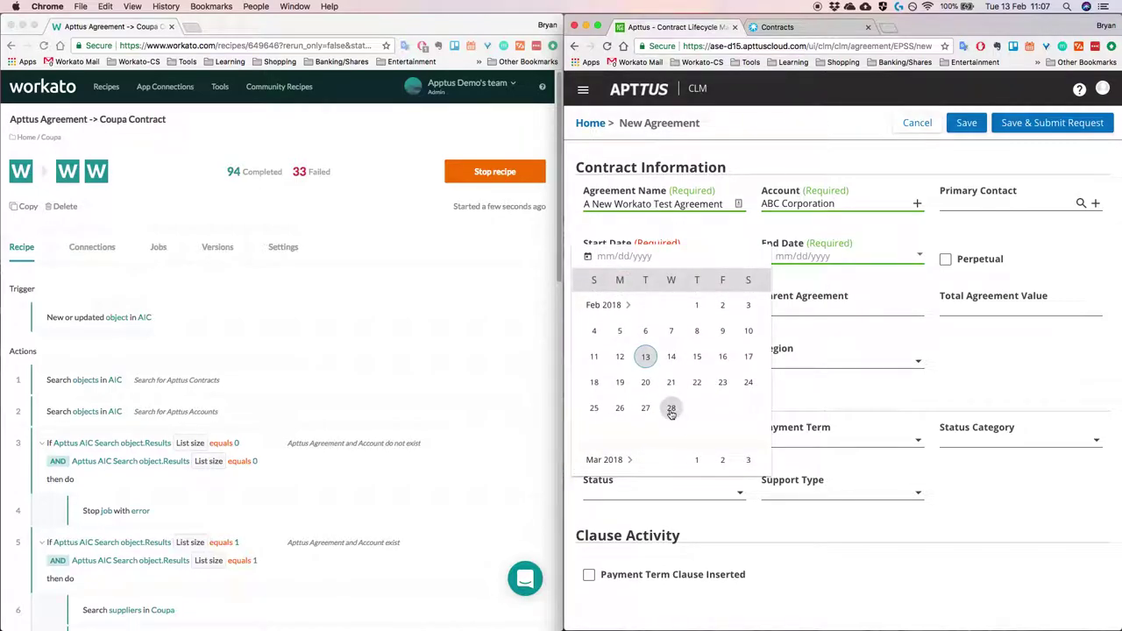
left_click(671, 407)
left_click(919, 255)
scroll(842, 346, "down", 3)
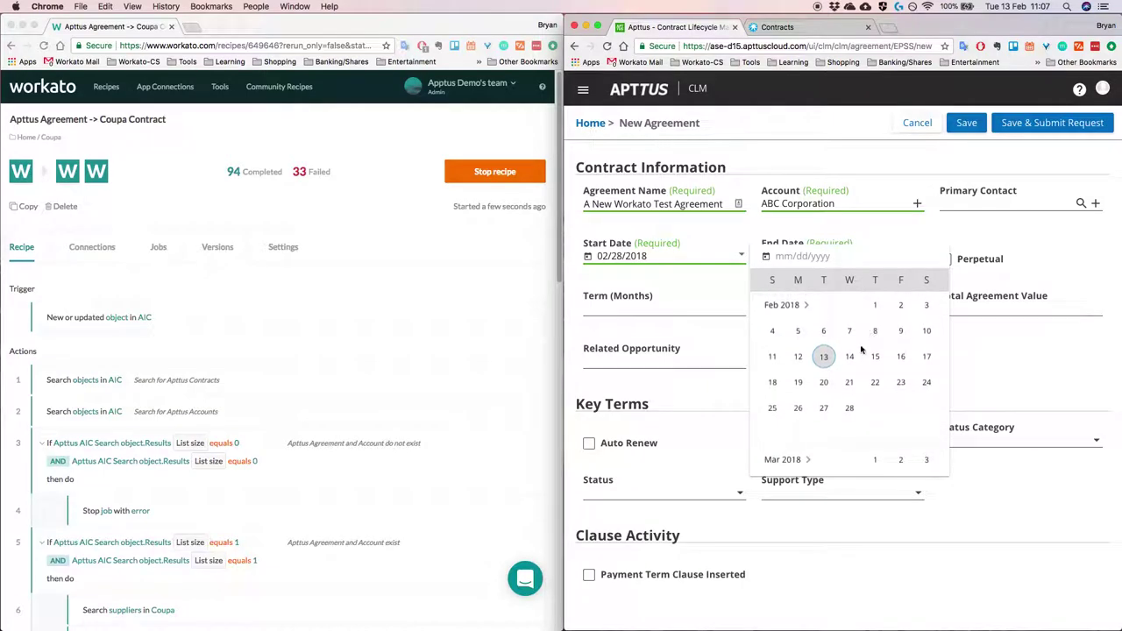
left_click(850, 374)
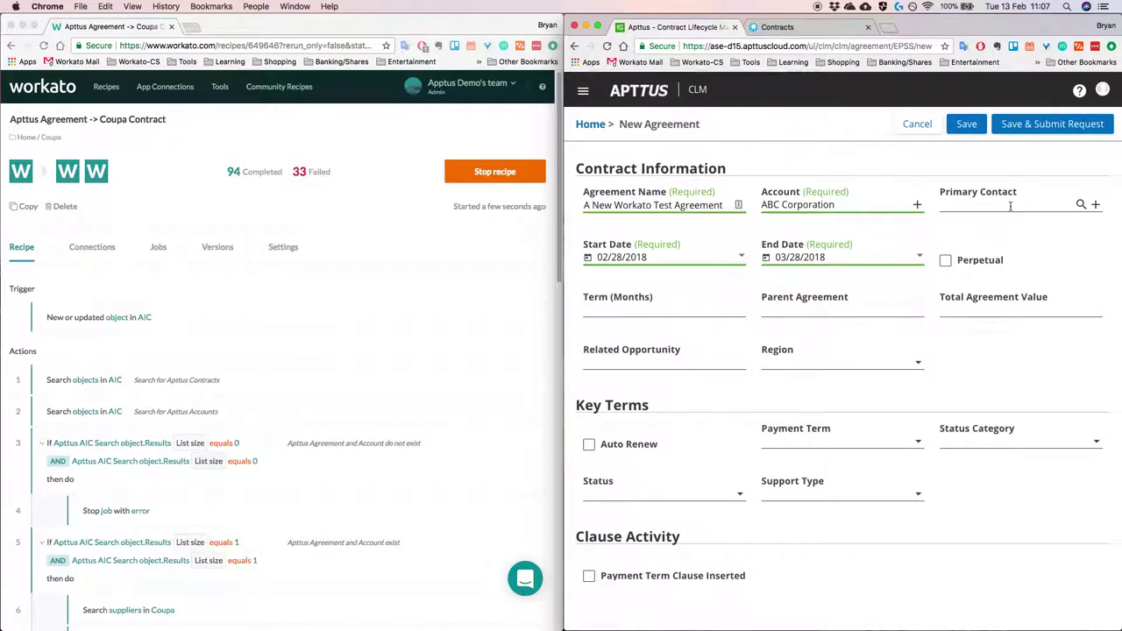
left_click(1004, 128)
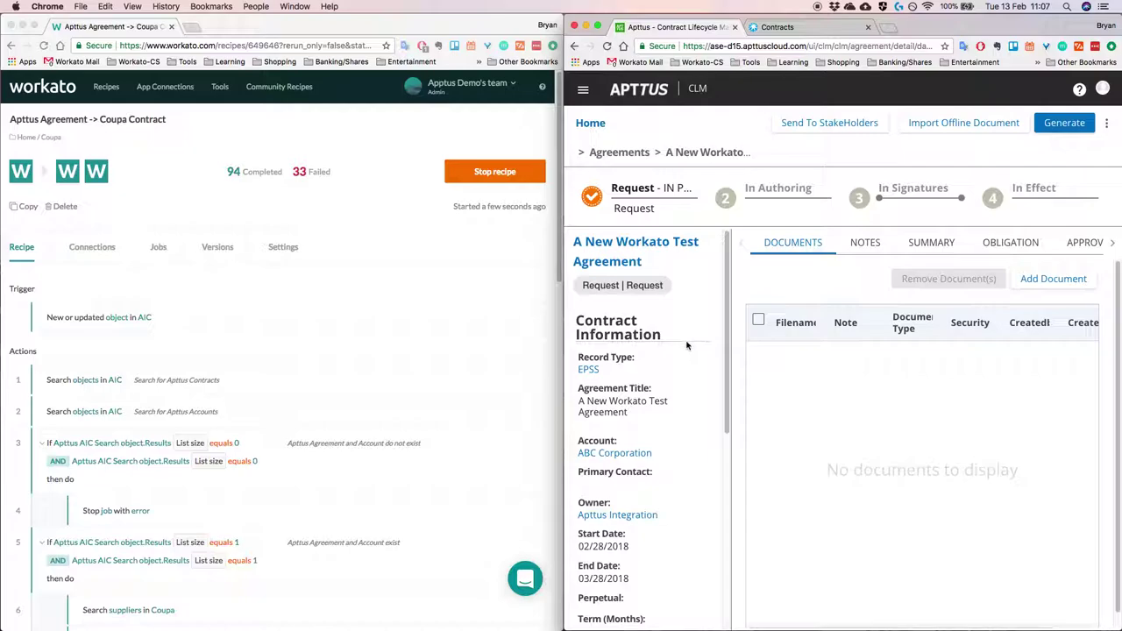
Step: Copy the title of the new agreement and search the Coupa contracts for it
scroll(653, 450, "down", 3)
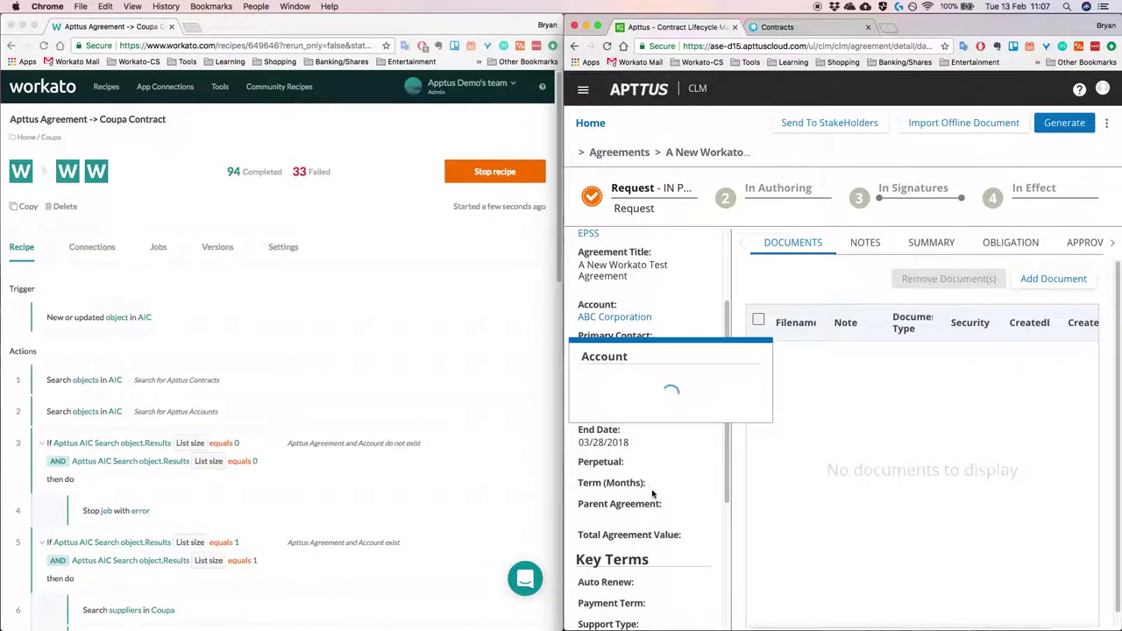
scroll(719, 368, "up", 3)
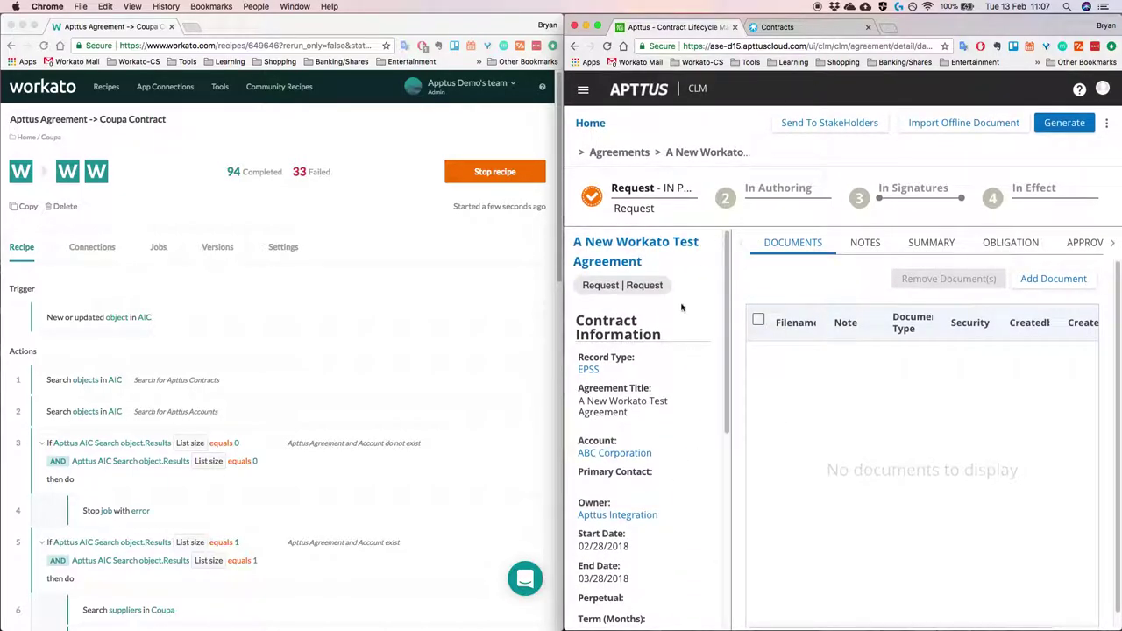
left_click_drag(637, 405, 570, 404)
key("super+c")
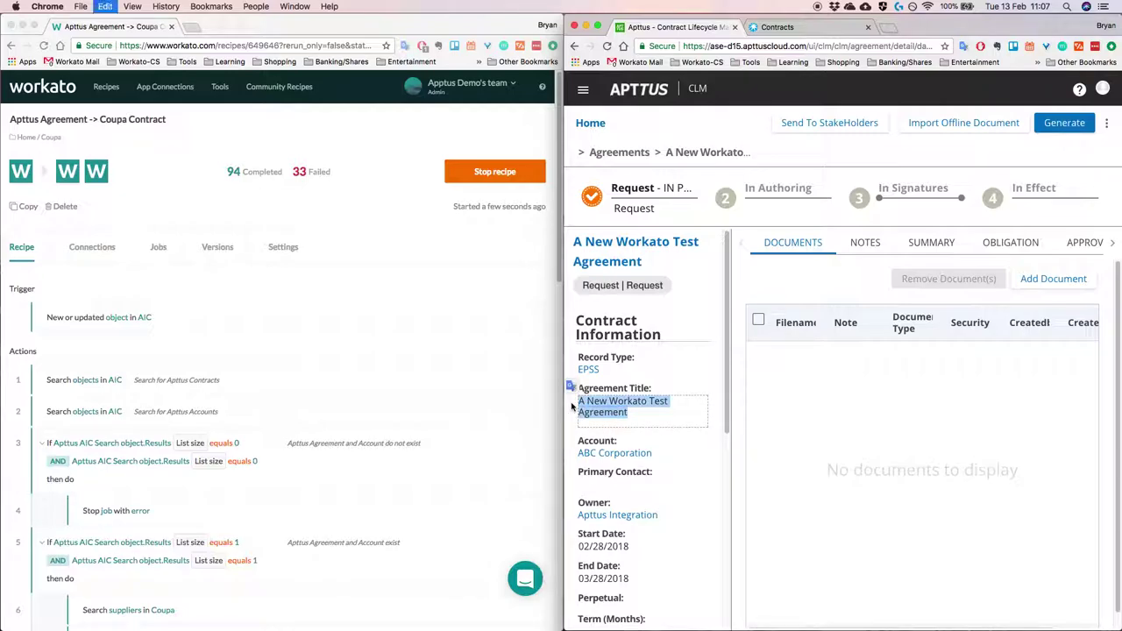
left_click(820, 26)
left_click(1062, 186)
key("super+v")
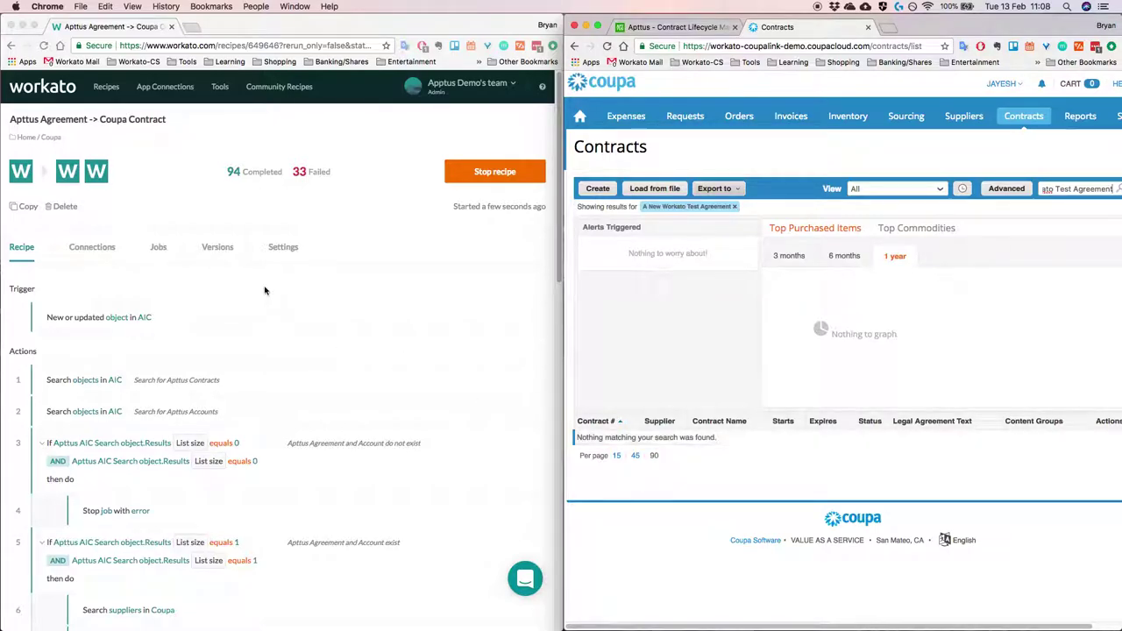
Step: Open the Workato recipe's job history, check for new jobs immediately and reload the page to refresh the jobs
left_click(158, 247)
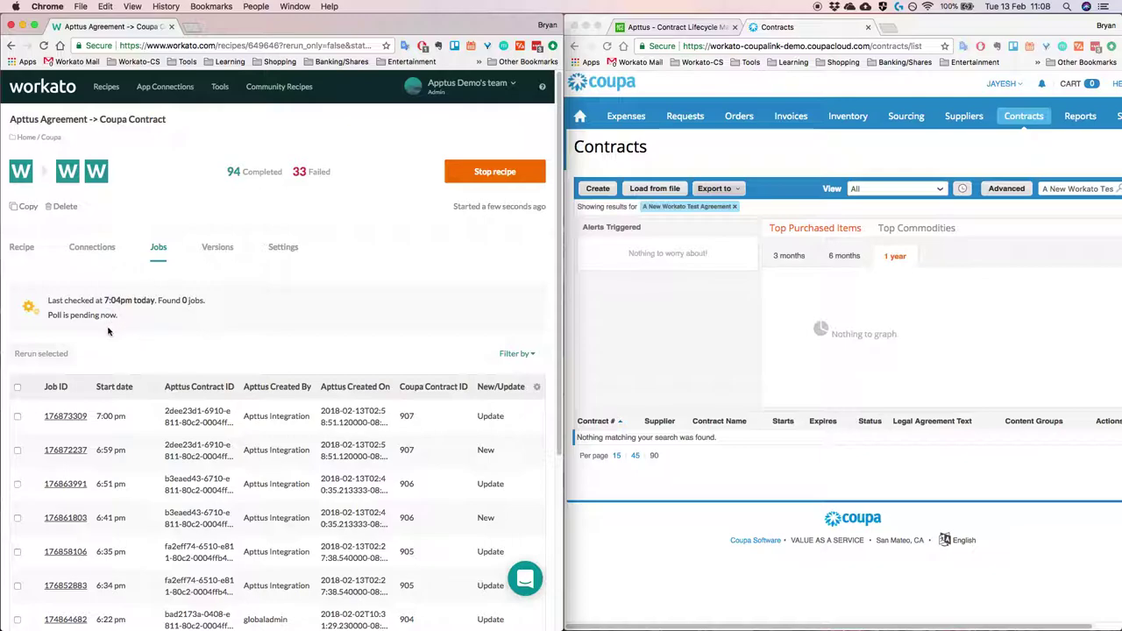
left_click(255, 45)
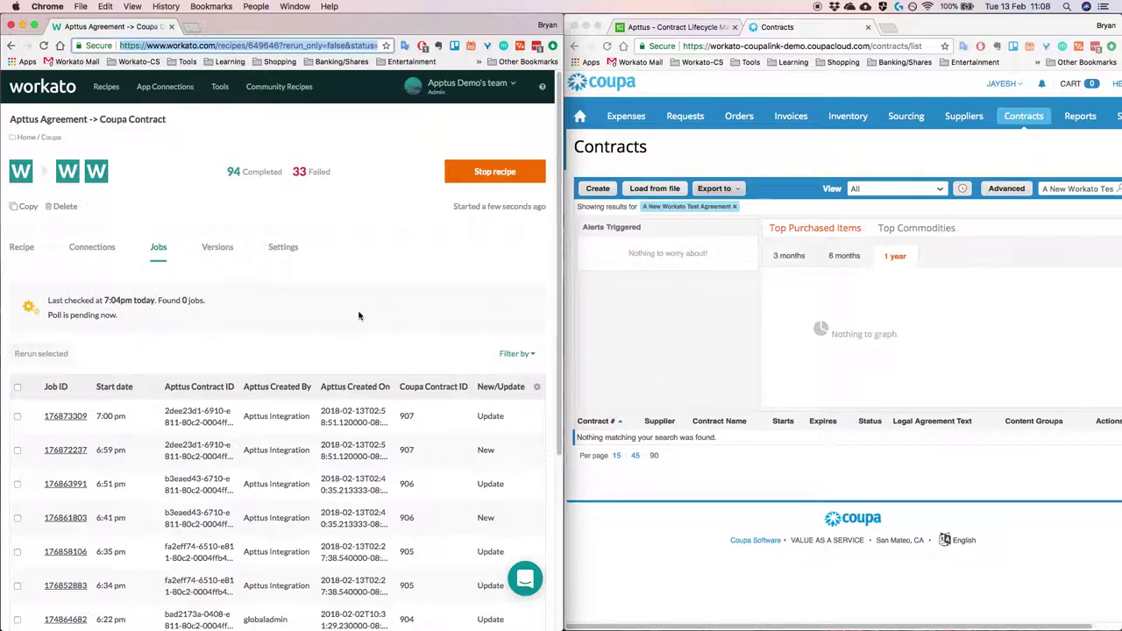
key("Return")
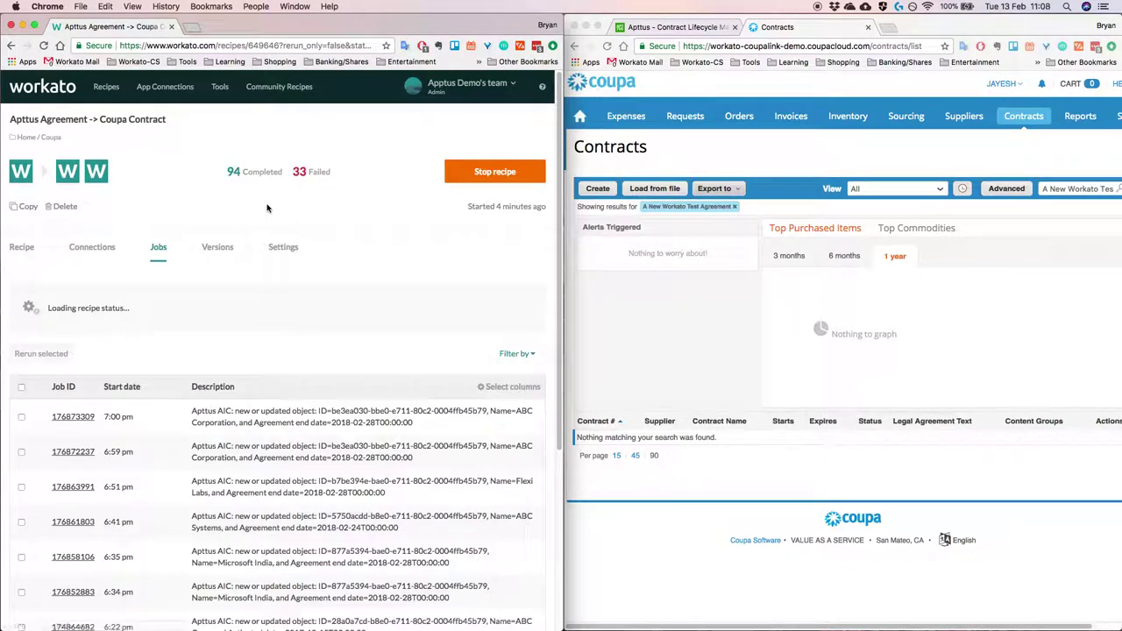
left_click(192, 310)
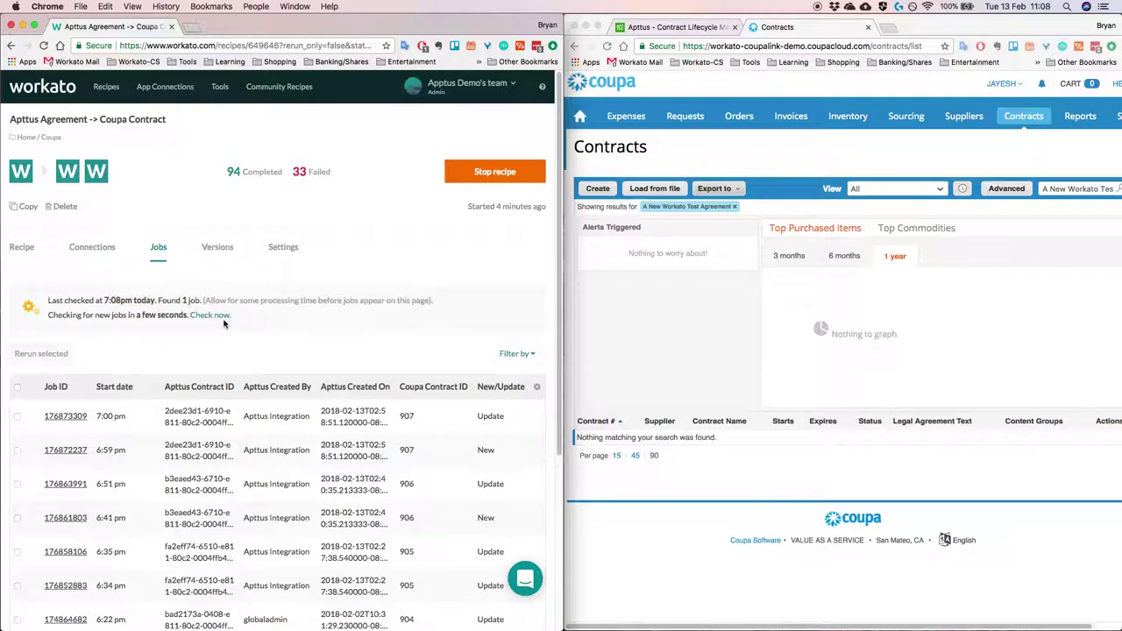
left_click(355, 45)
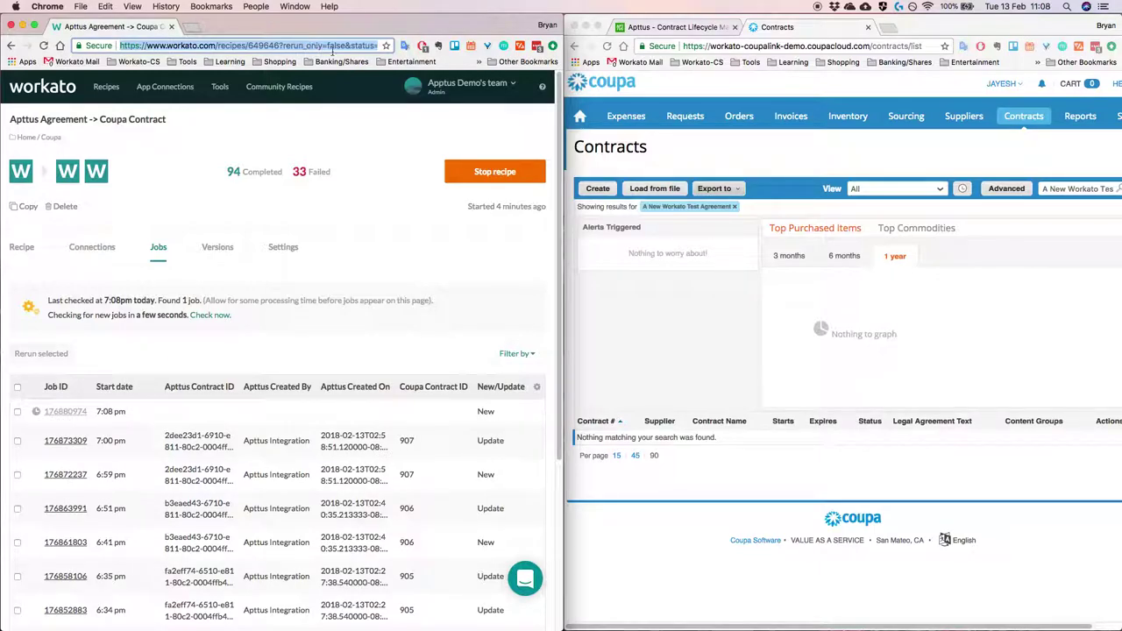
key("Return")
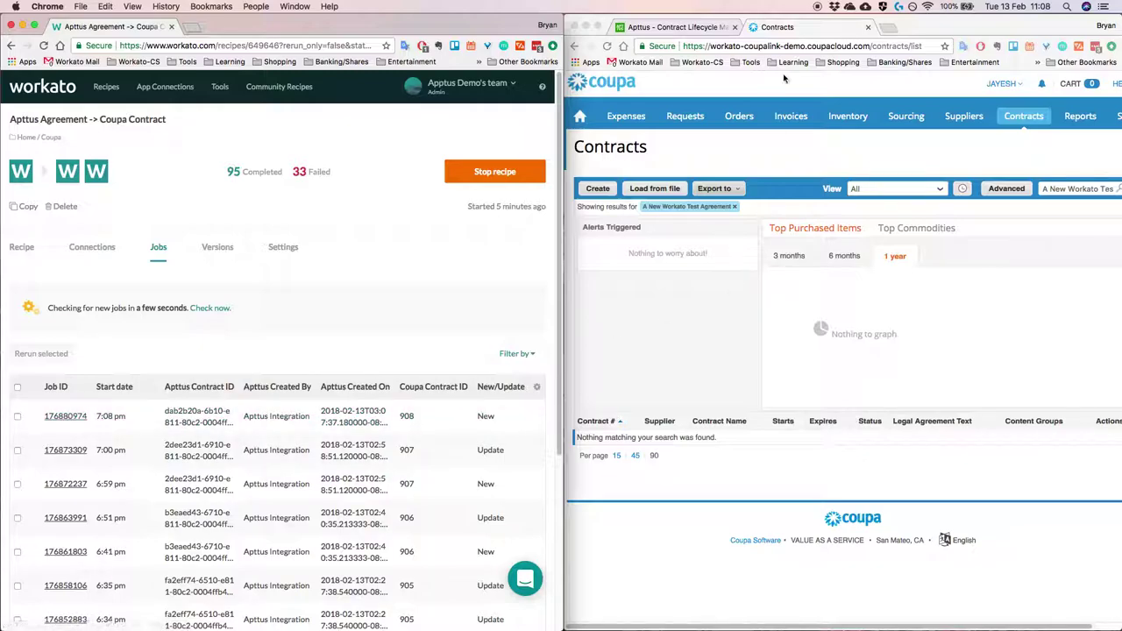
Step: Reload the new agreement's page in Apptus and highlight the agreement ID in its web address
left_click(680, 27)
mouse_move(915, 49)
left_mouse_down()
mouse_move(952, 47)
mouse_move(927, 44)
left_mouse_up()
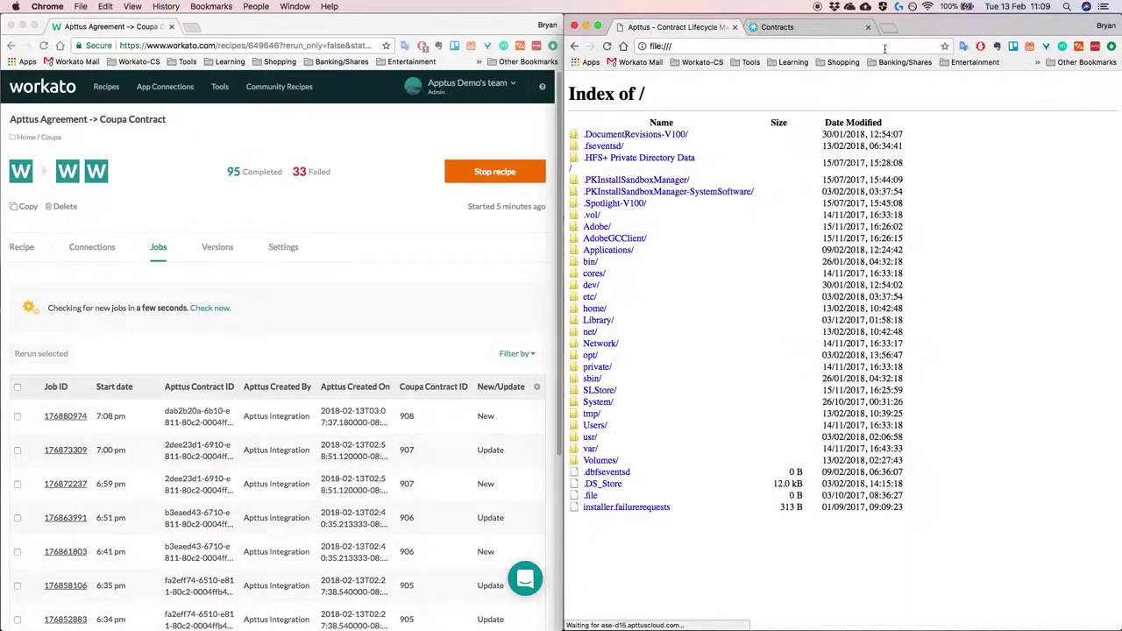
left_click(574, 46)
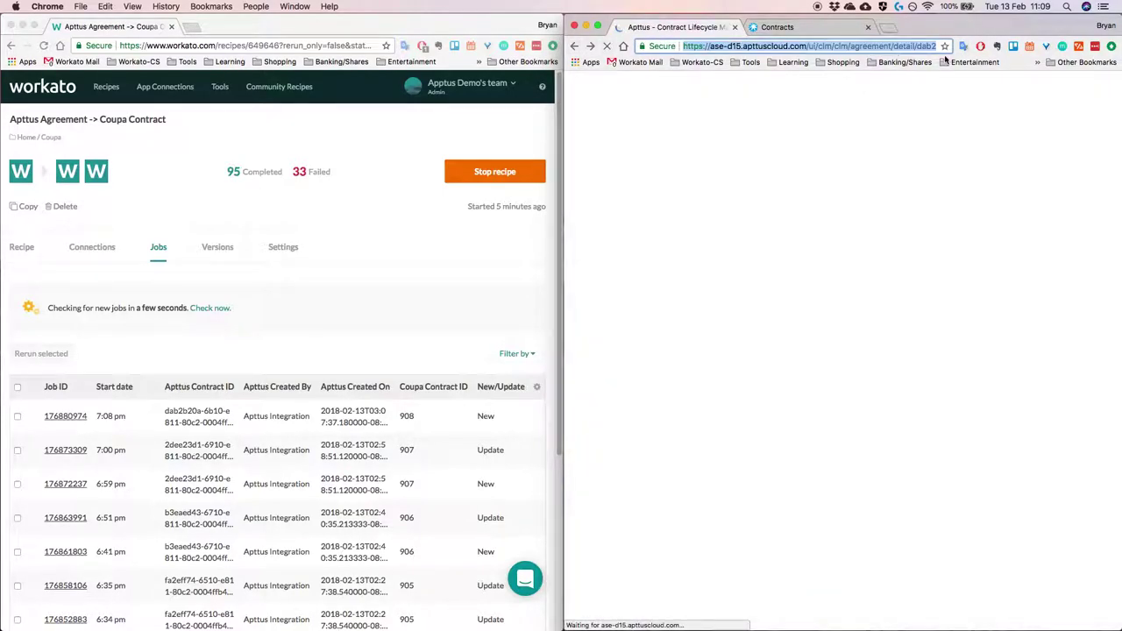
left_click_drag(923, 46, 936, 46)
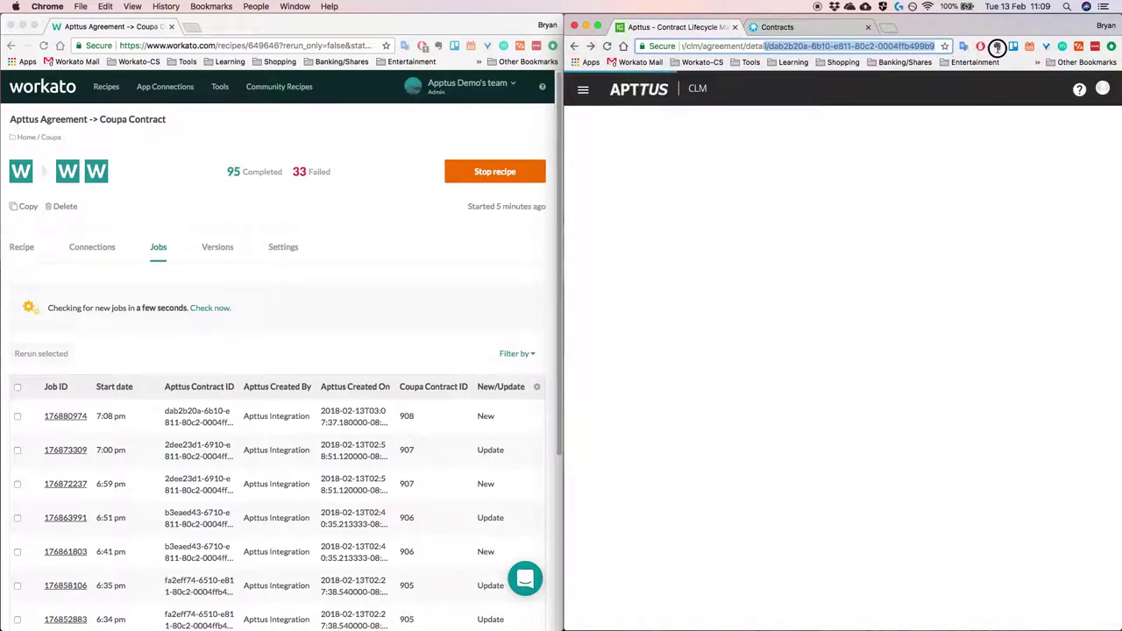
left_click(779, 48)
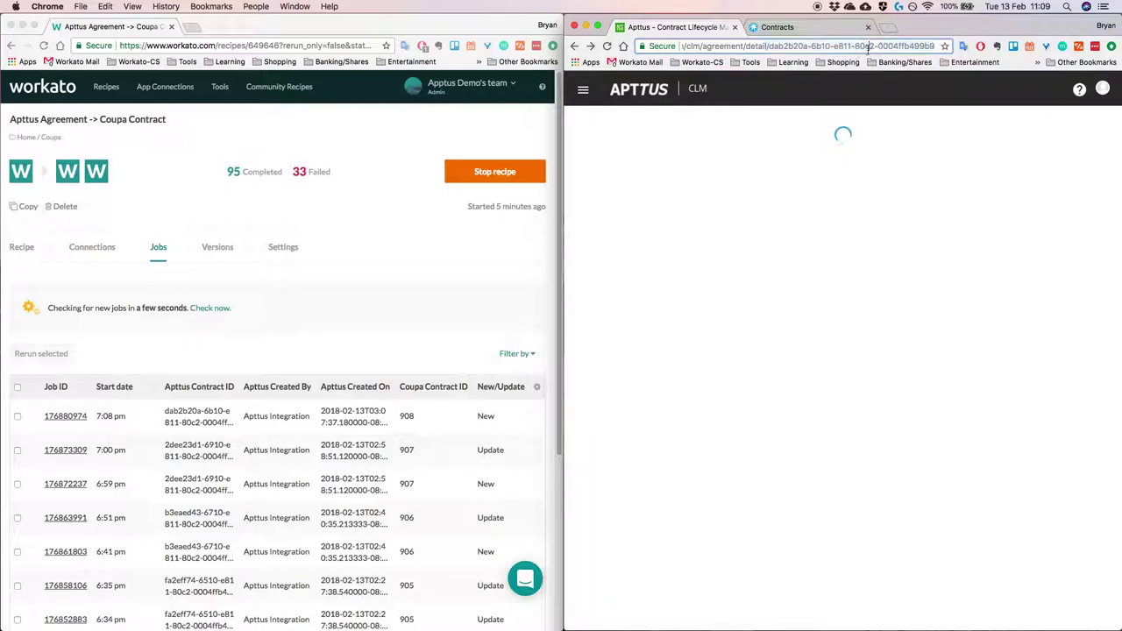
Step: Refresh the Coupa contract search for the new agreement and return to the agreement in Apptus to compare the details
left_click(823, 27)
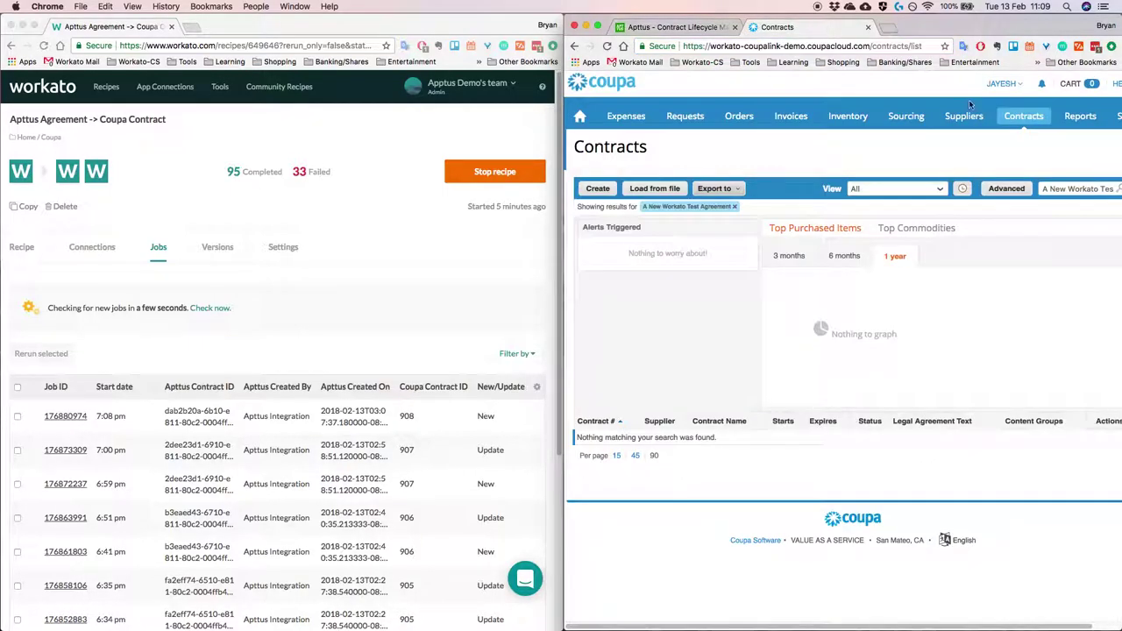
left_click(823, 41)
key("Return")
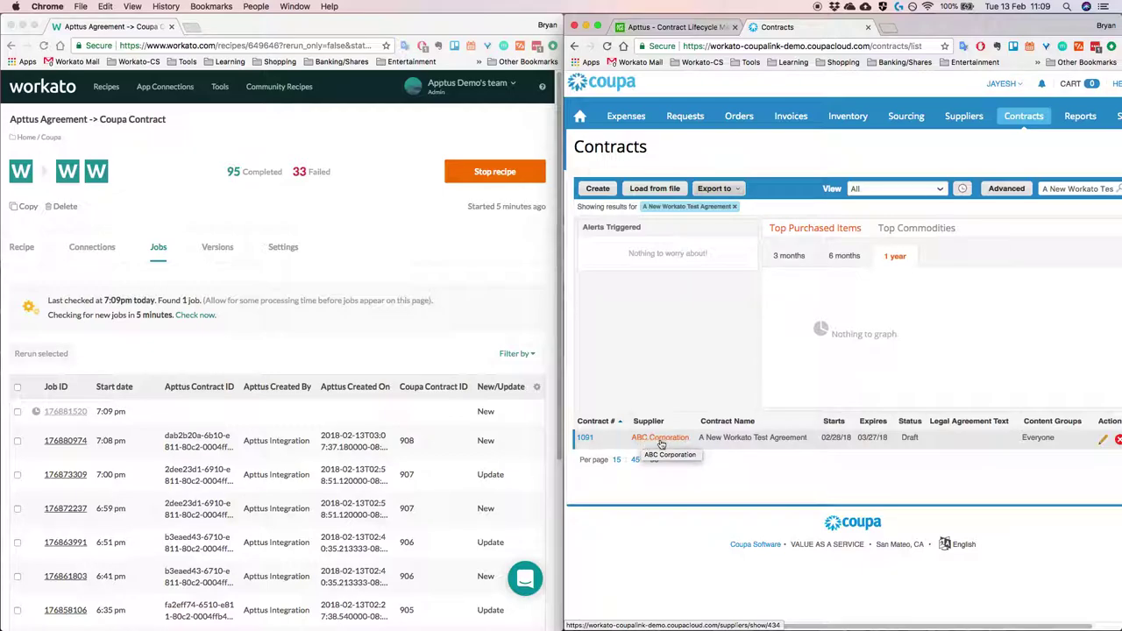
left_click(710, 28)
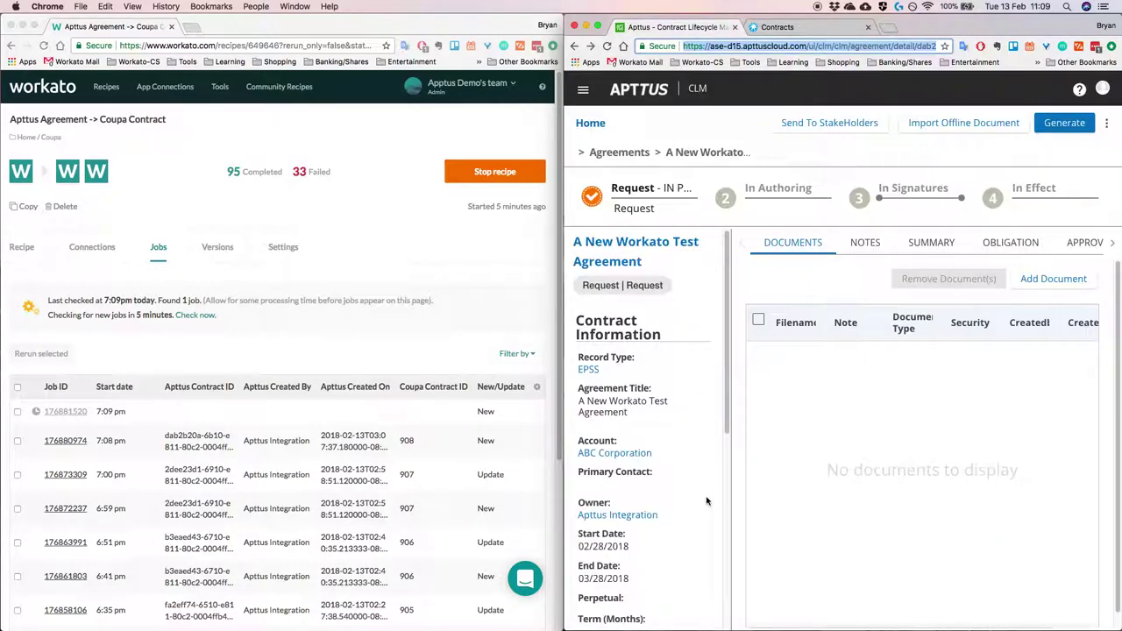
Step: Open the new Apptus agreement for editing and set its end date to 04/28/2018
scroll(706, 500, "down", 4)
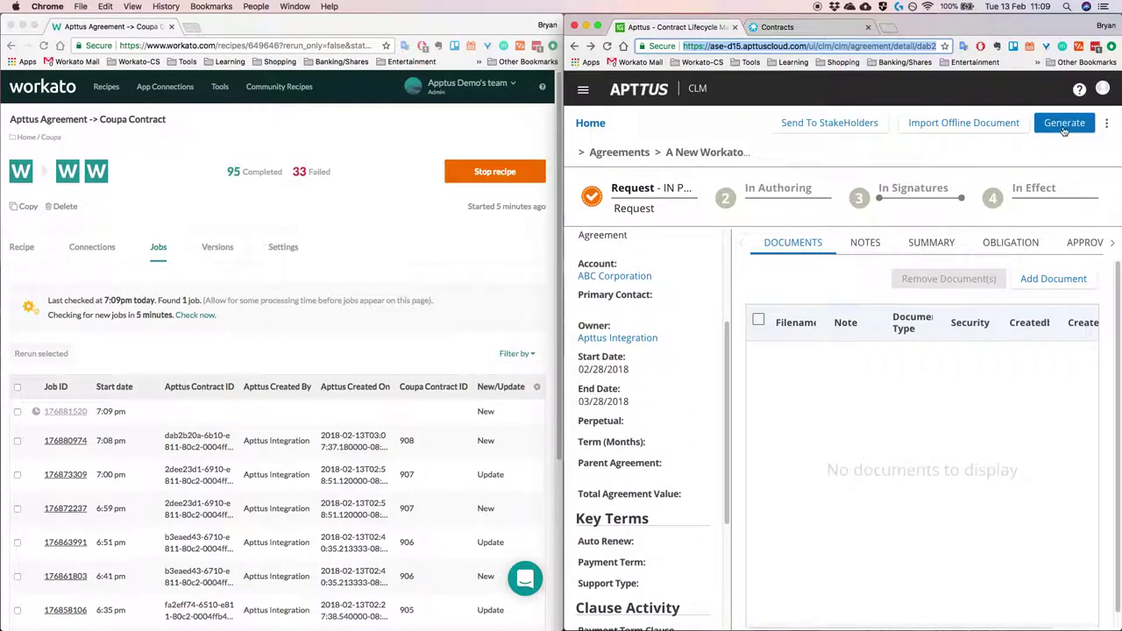
left_click(1105, 128)
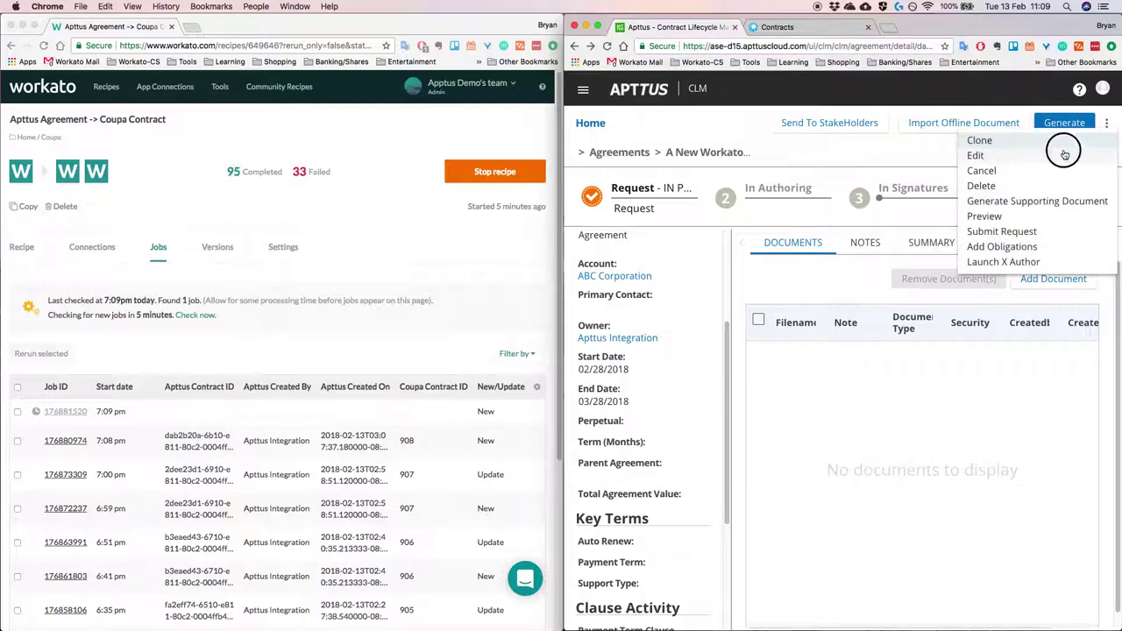
left_click(1064, 154)
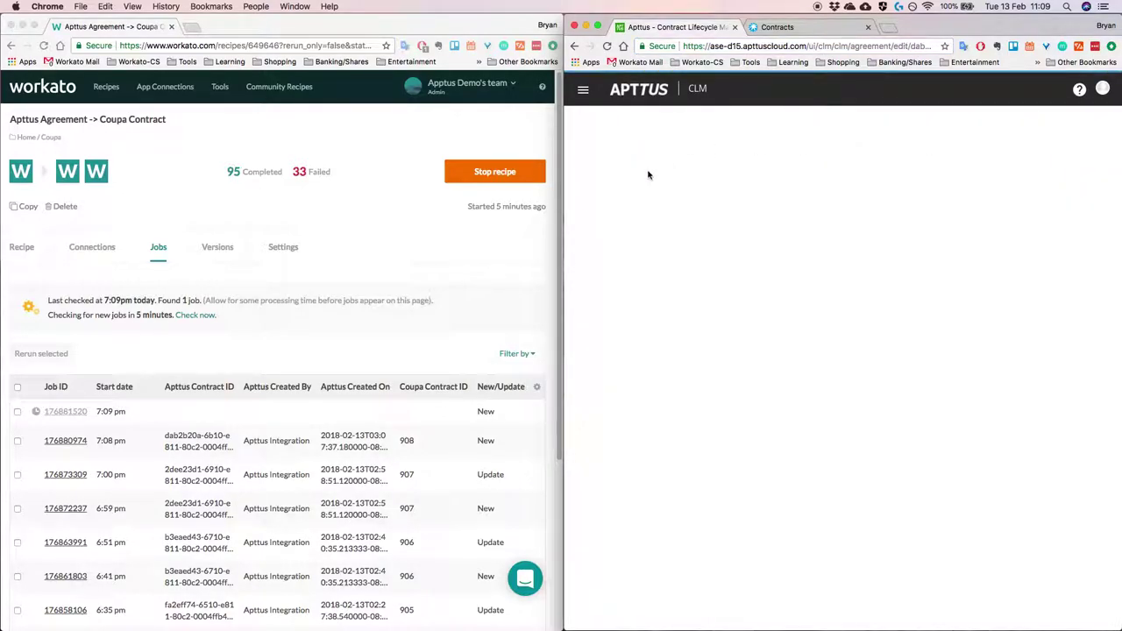
scroll(703, 525, "down", 1)
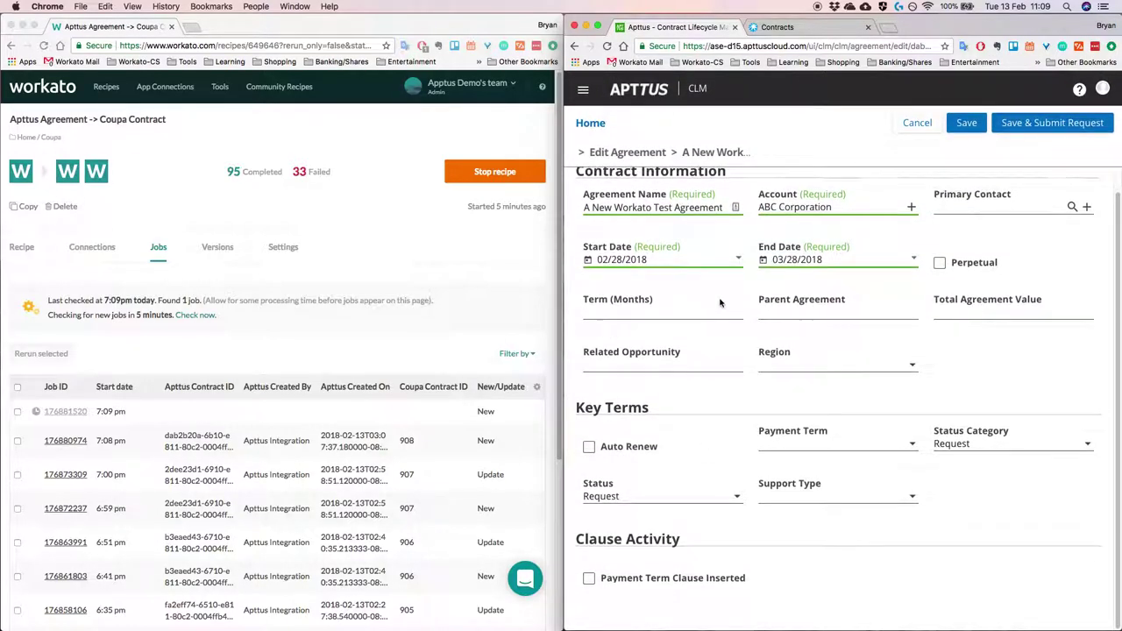
scroll(719, 303, "up", 1)
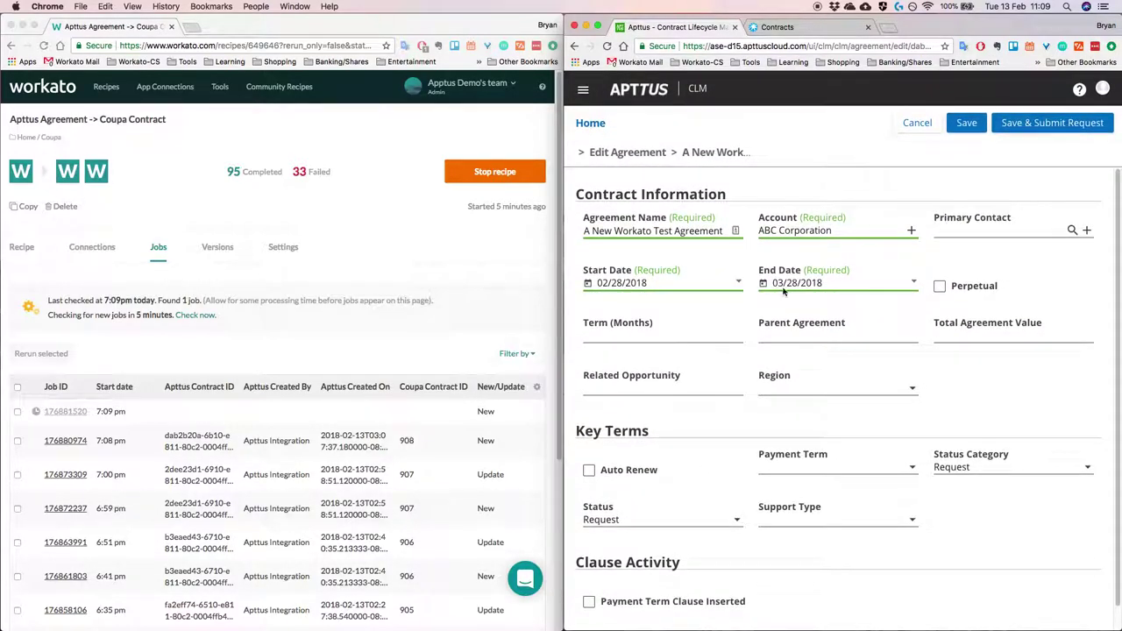
left_click(911, 282)
scroll(855, 467, "down", 1)
left_click(923, 441)
Step: Check the matching contract's expiry date in Coupa, and save the edited agreement in Apptus
left_click(793, 26)
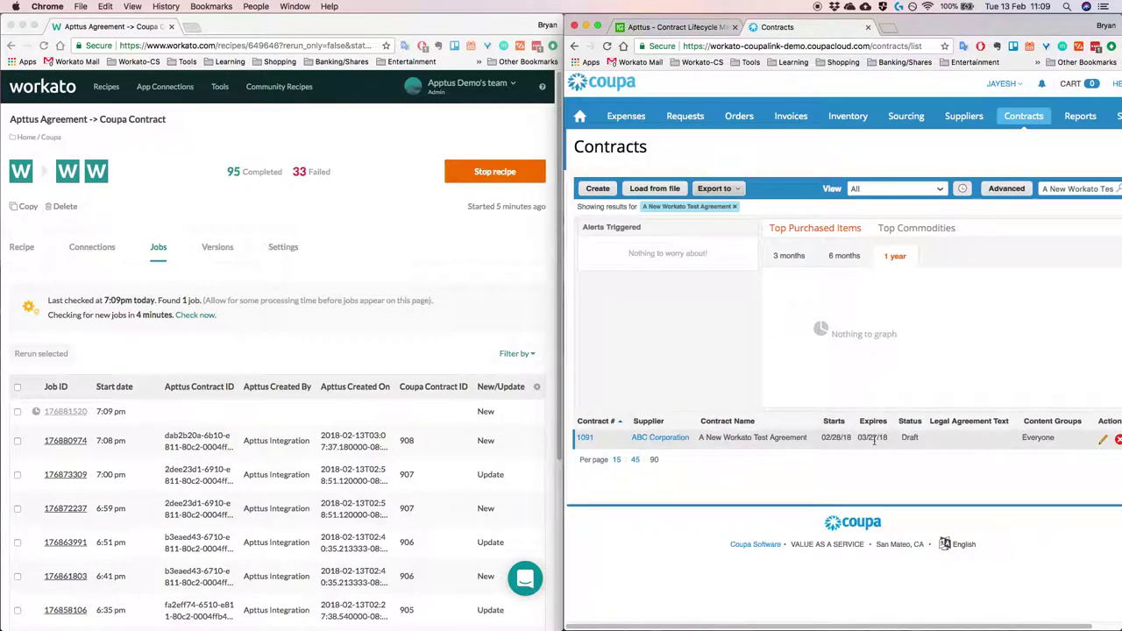
left_click(698, 27)
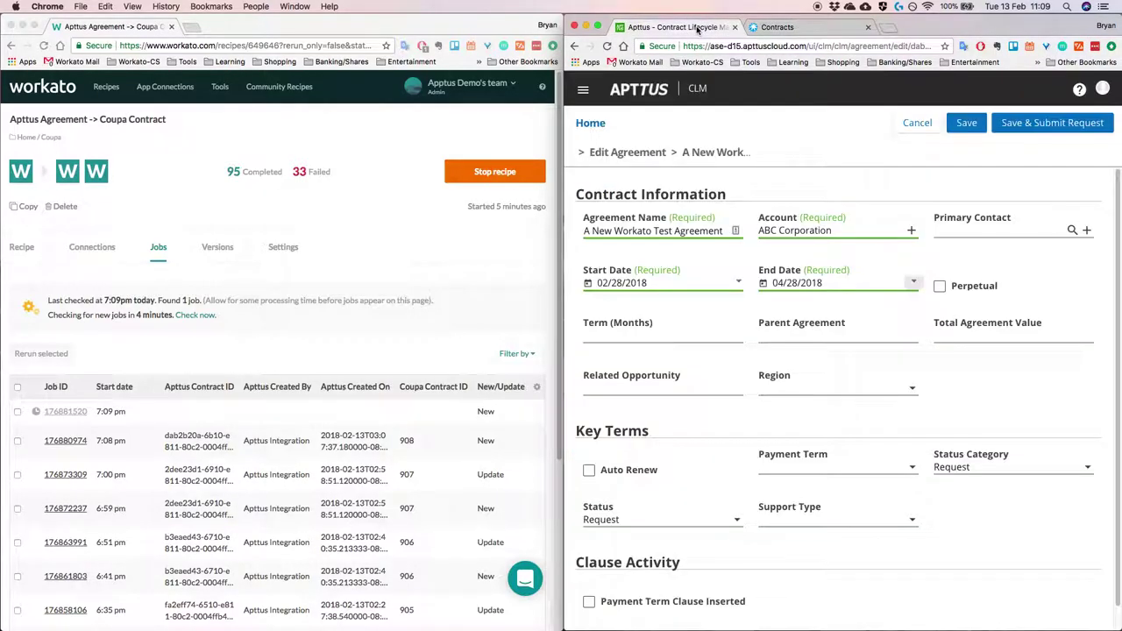
left_click(1017, 131)
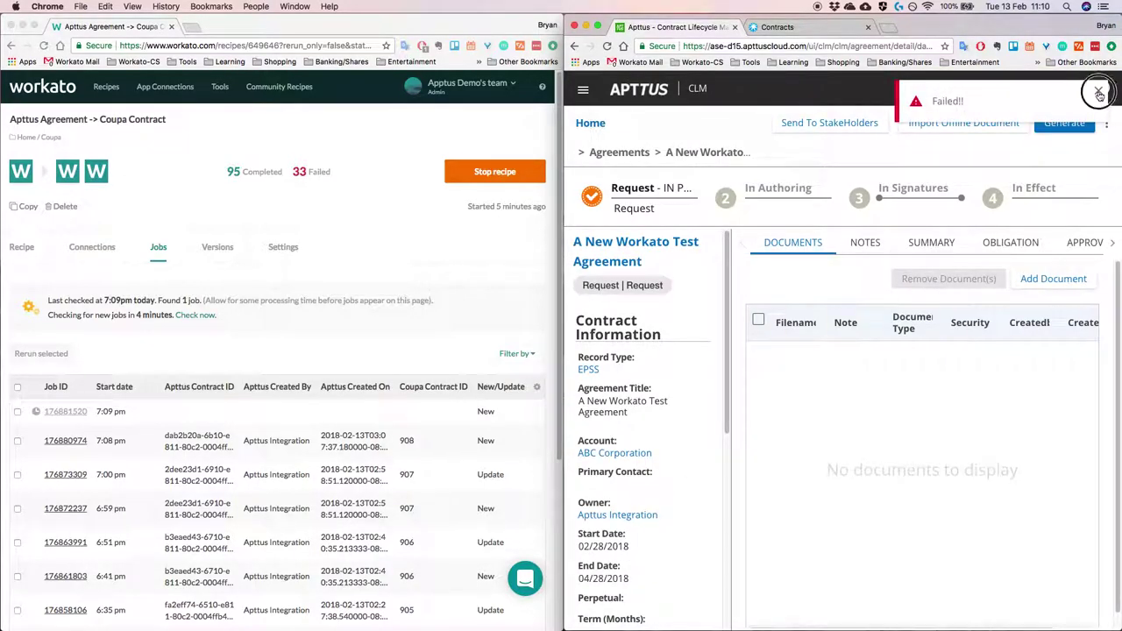
left_click(1099, 94)
scroll(583, 496, "down", 2)
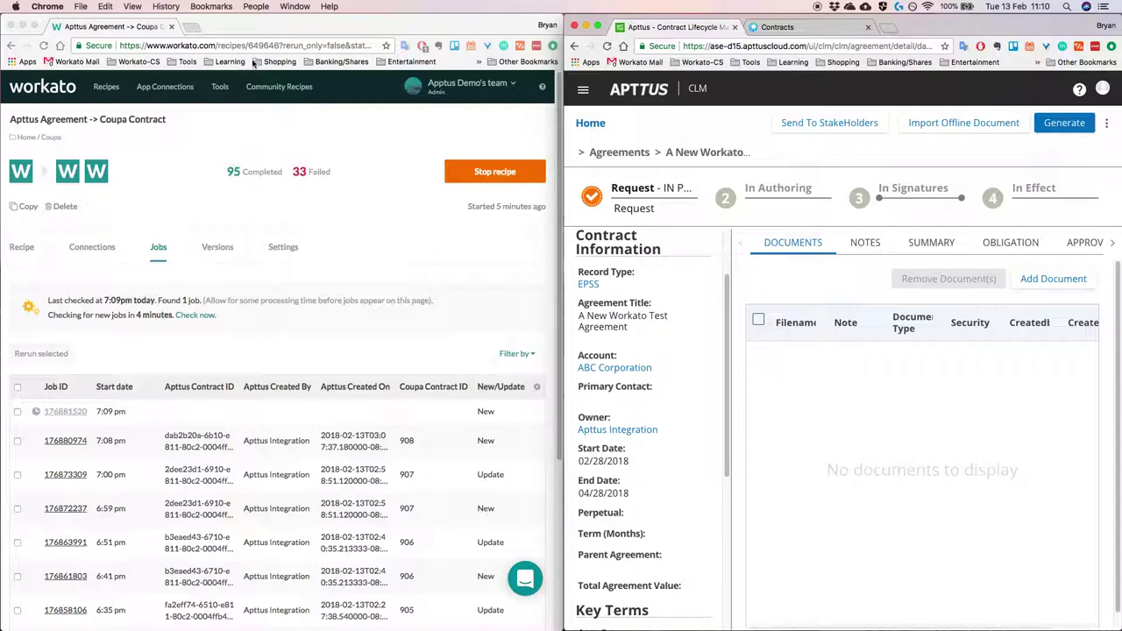
Step: Make the Workato recipe check for new jobs immediately and reload its job history
left_click(198, 317)
left_click(202, 316)
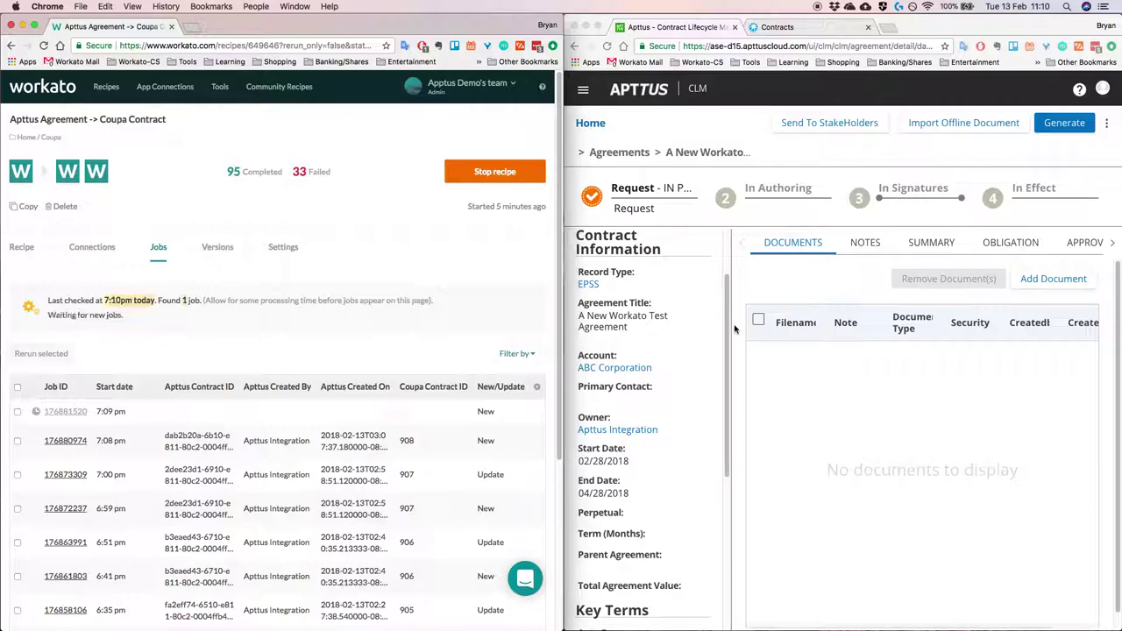
left_click(204, 315)
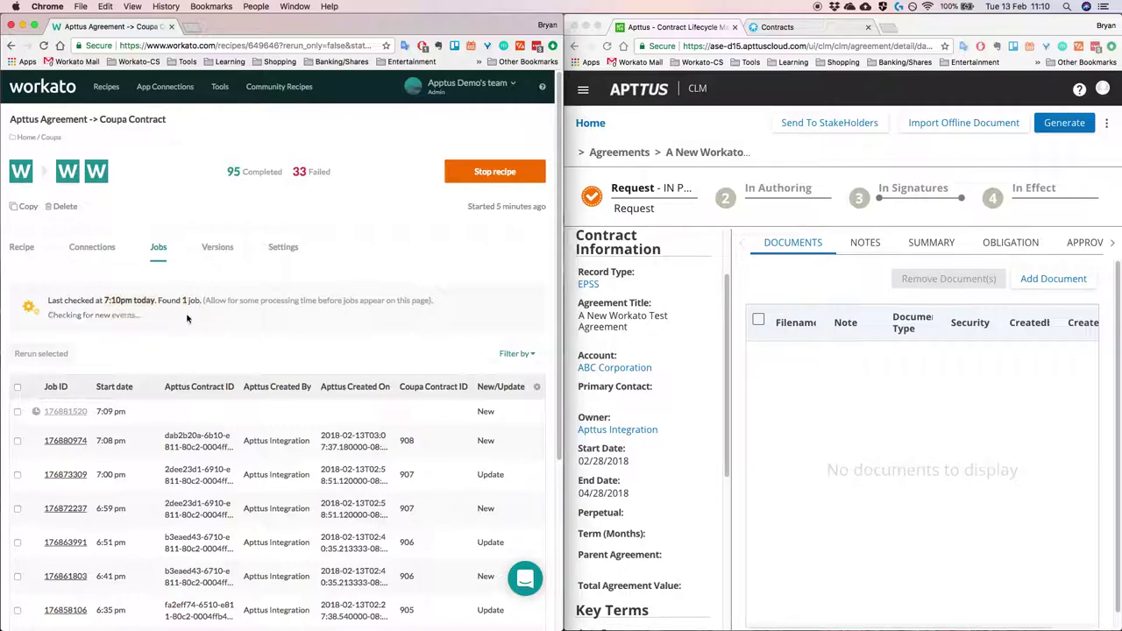
left_click(282, 45)
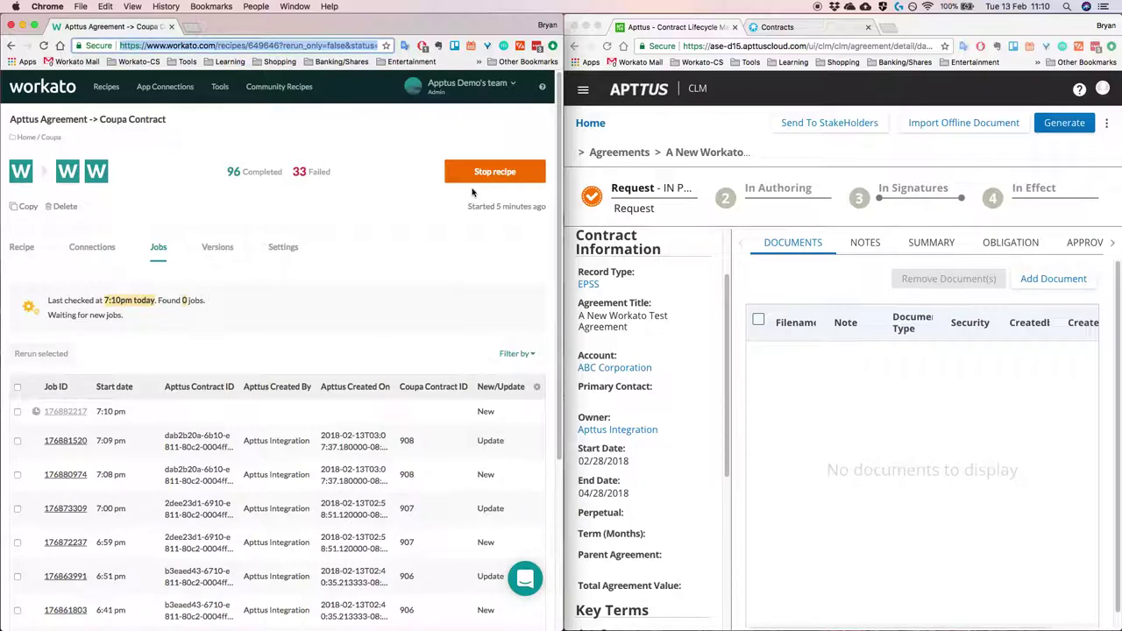
key("Return")
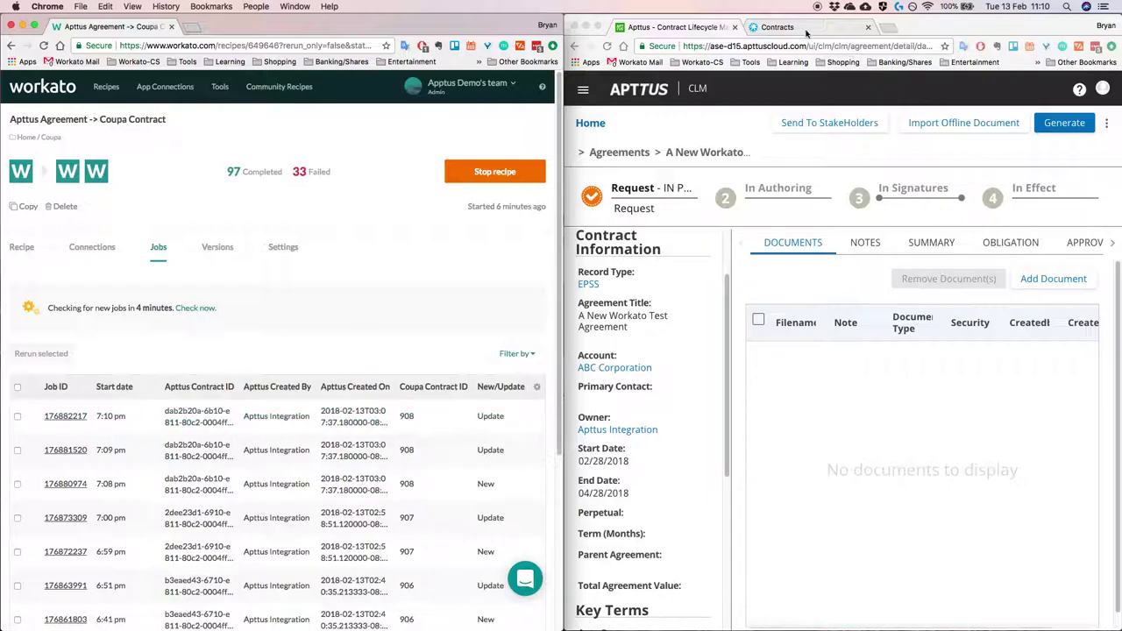
Step: Reload the Coupa contract list to check the contract's expiry date and return to the agreement in Apptus
left_click(768, 29)
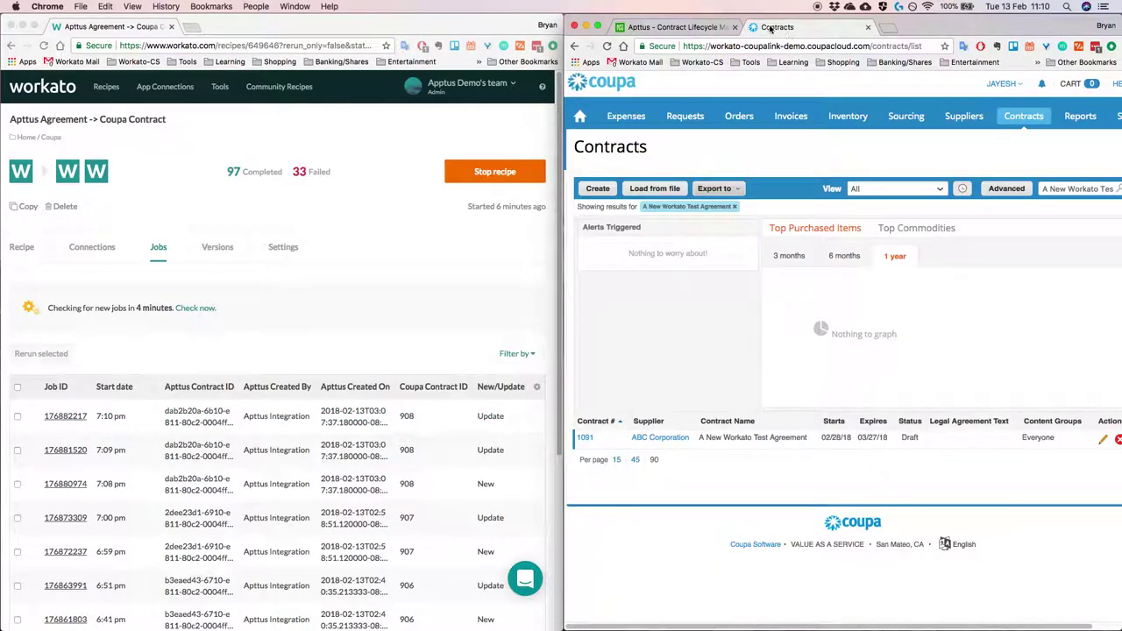
left_click(783, 46)
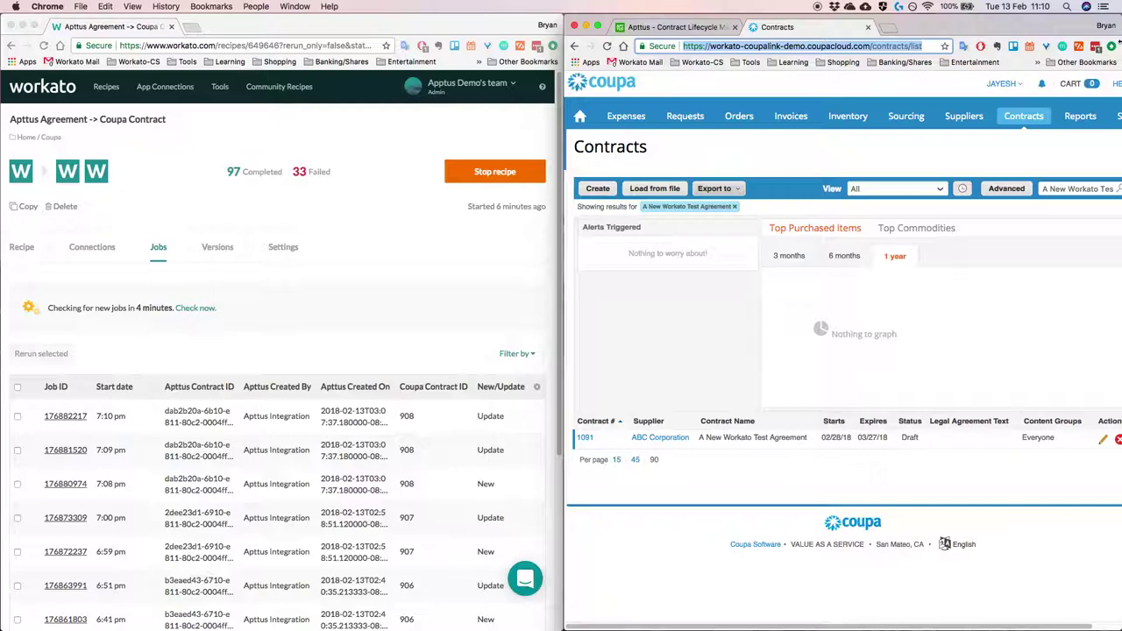
key("Return")
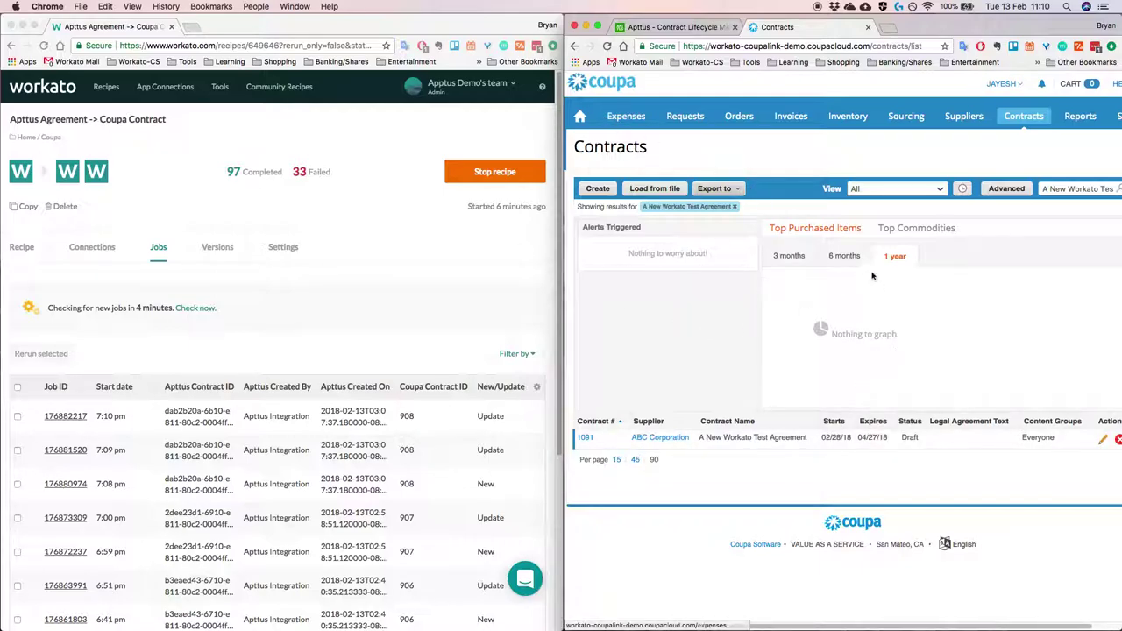
left_click(692, 27)
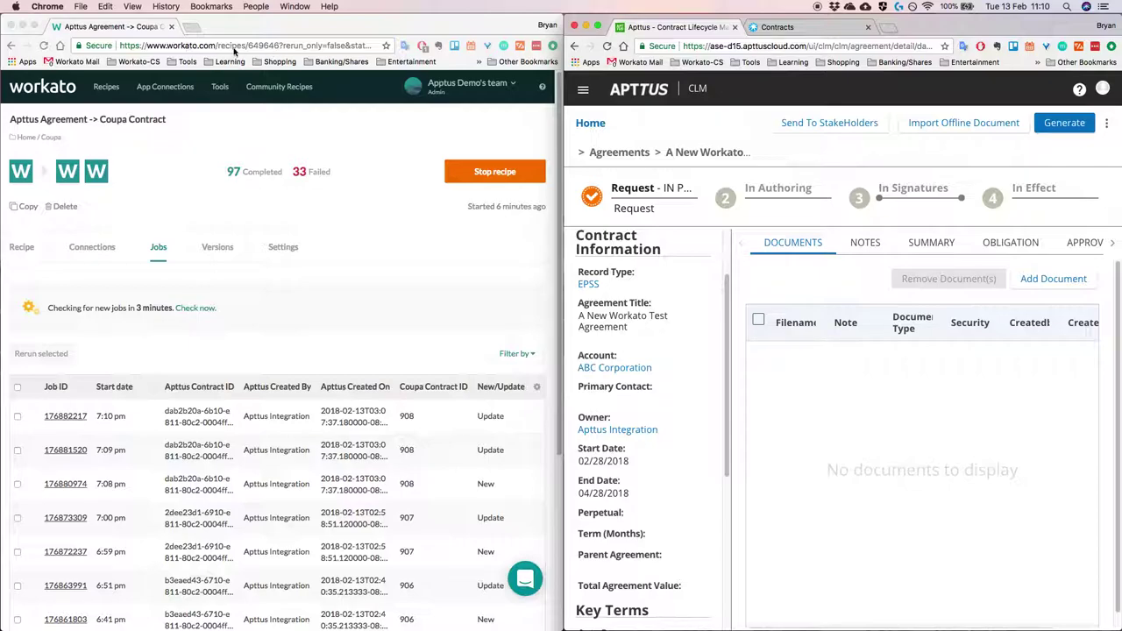
Step: View the Workato recipe's settings and go back to its recipe steps
left_click(282, 247)
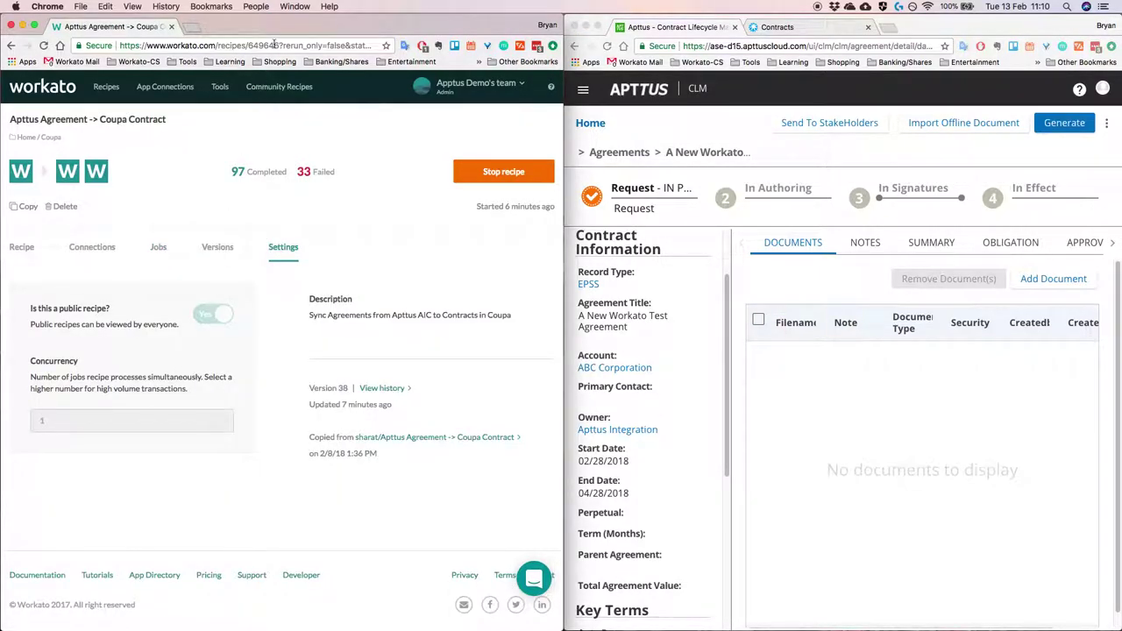
left_click(21, 247)
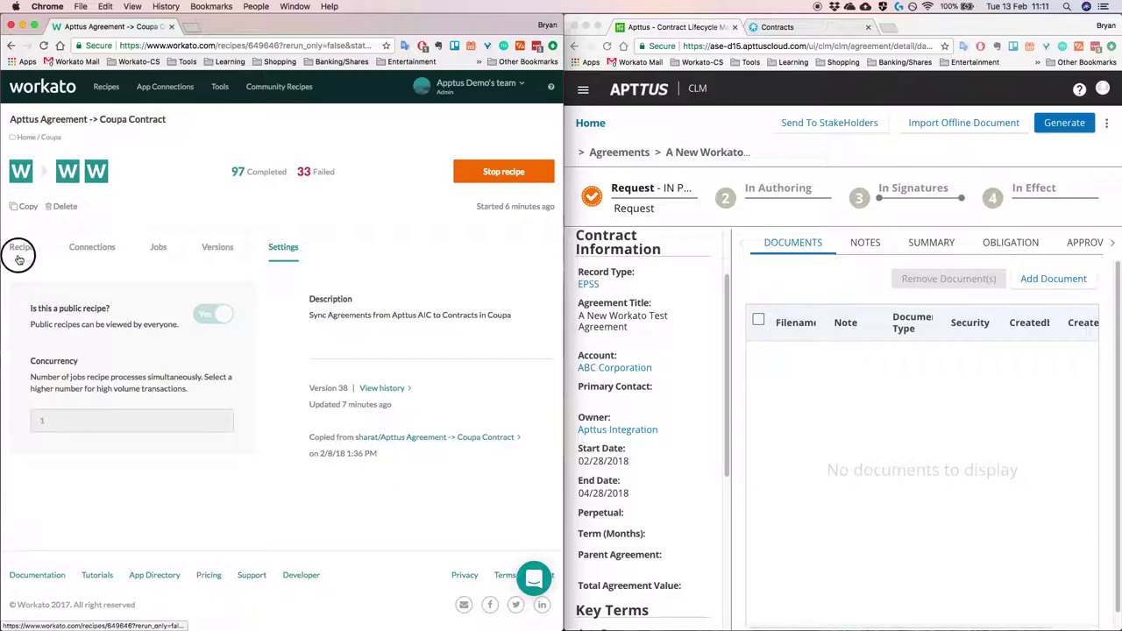